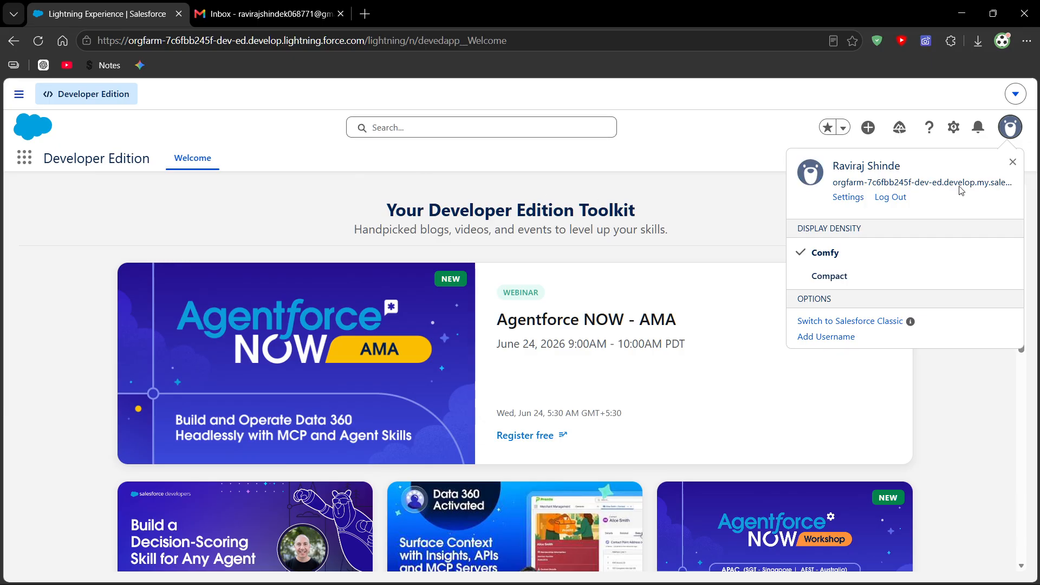
- Open Setup for the current app and close the original Lightning Experience browser tab
click(1013, 162)
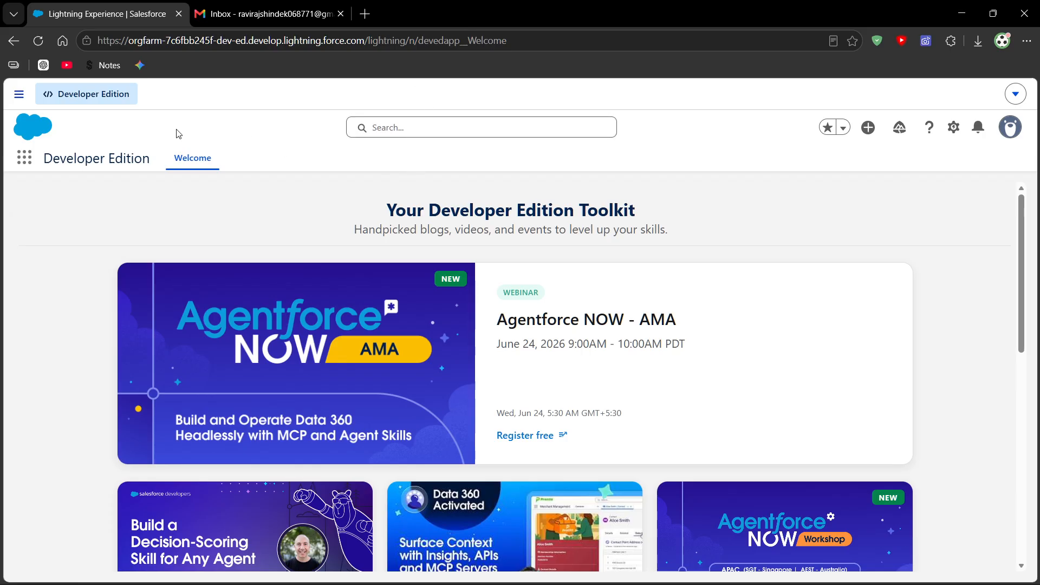
click(23, 165)
click(957, 130)
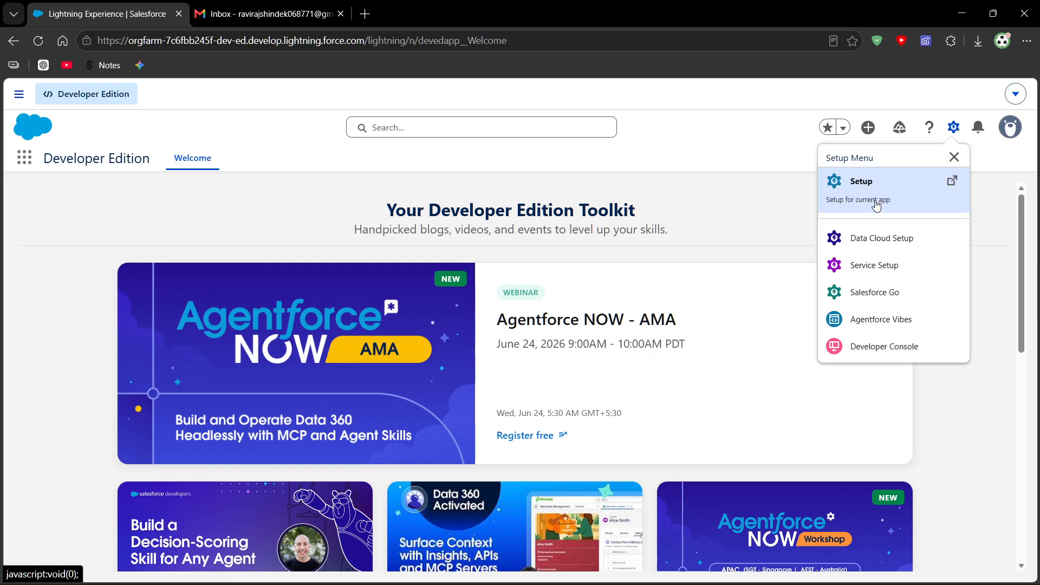
drag(148, 161, 43, 158)
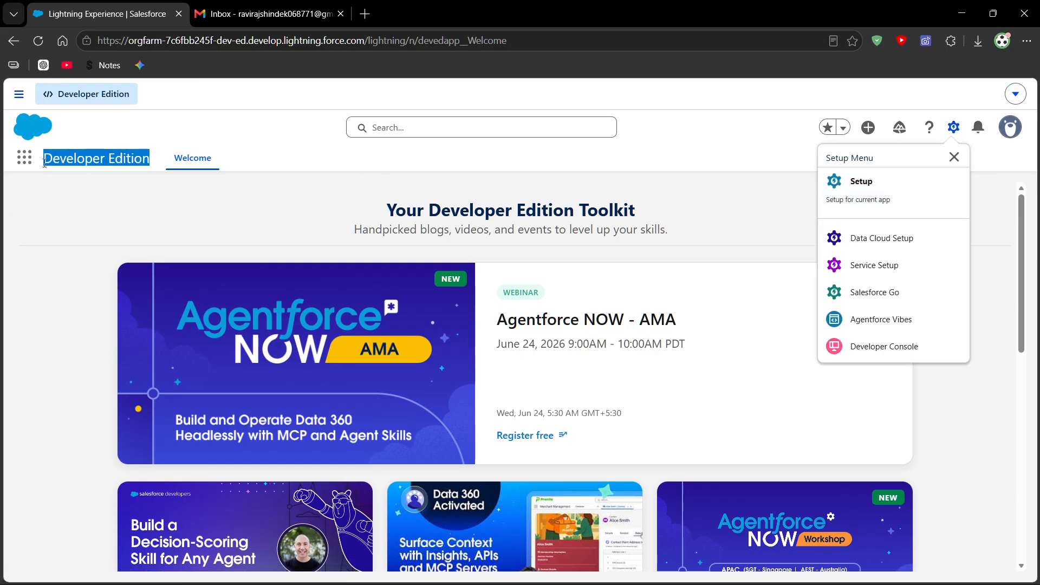
click(954, 130)
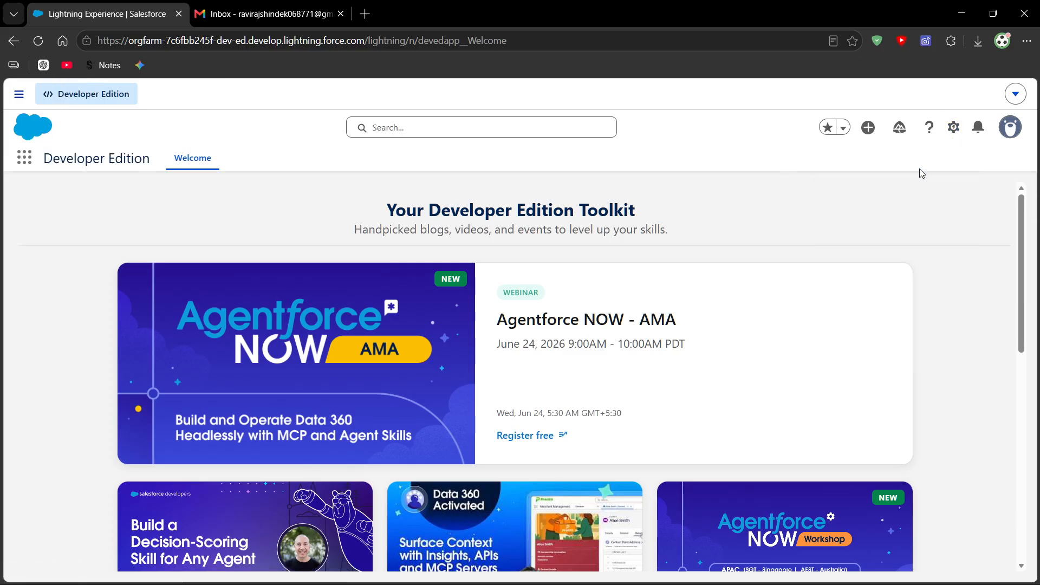
click(919, 170)
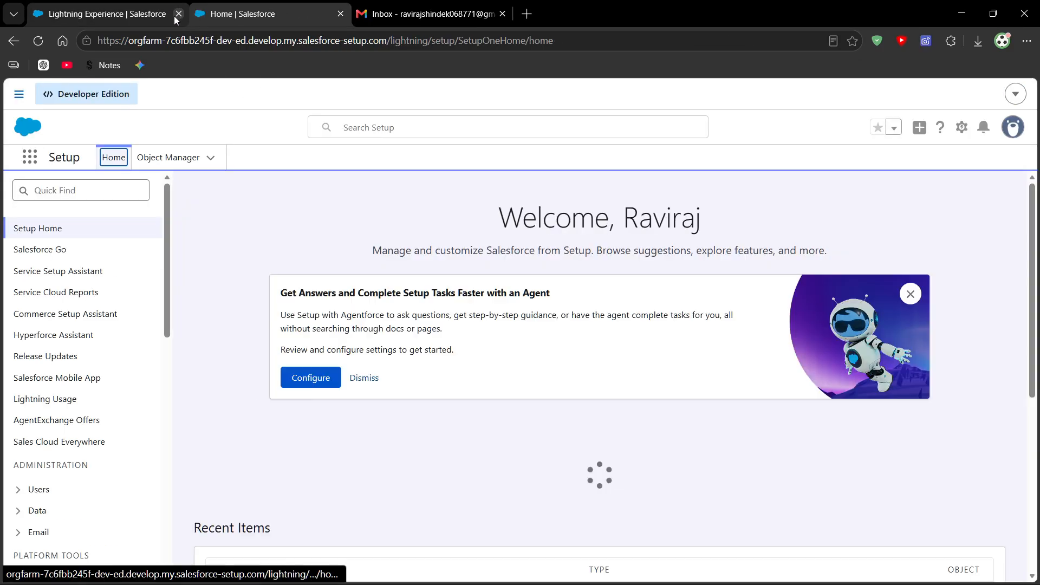
click(178, 14)
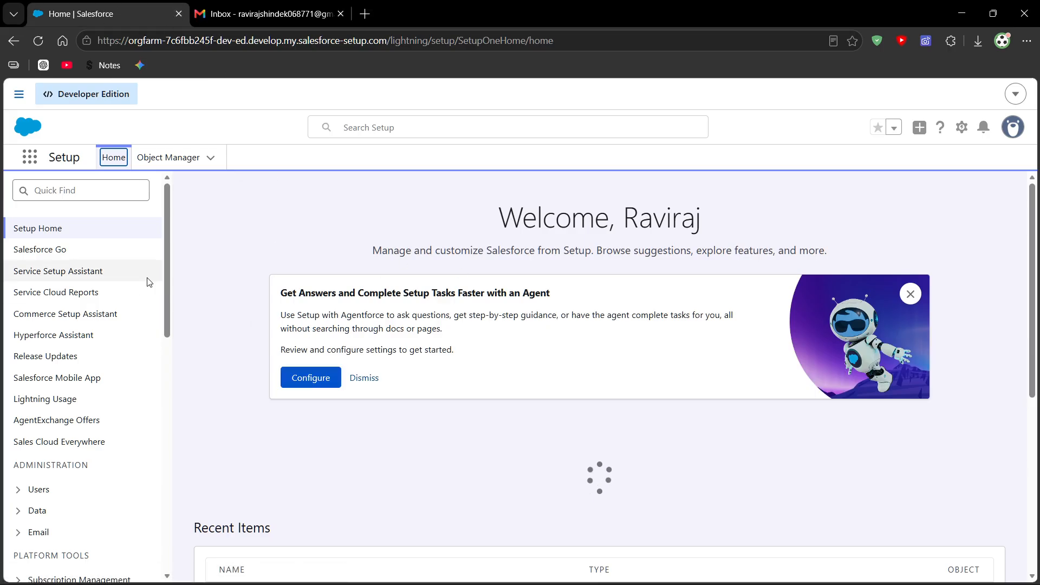
- Search Setup for "Compan" and open the Company Information page
click(102, 190)
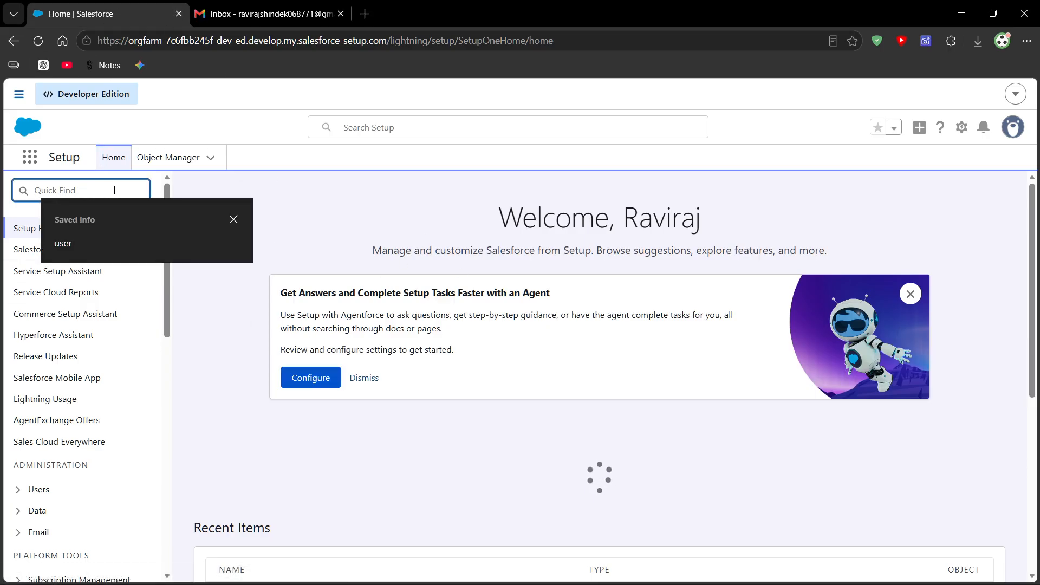
text(Compan)
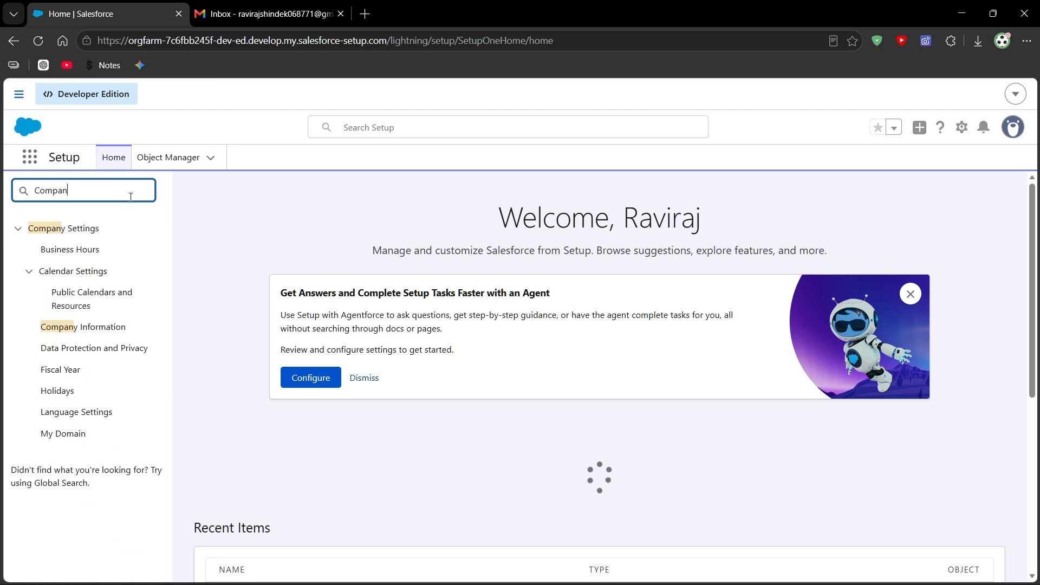
click(105, 336)
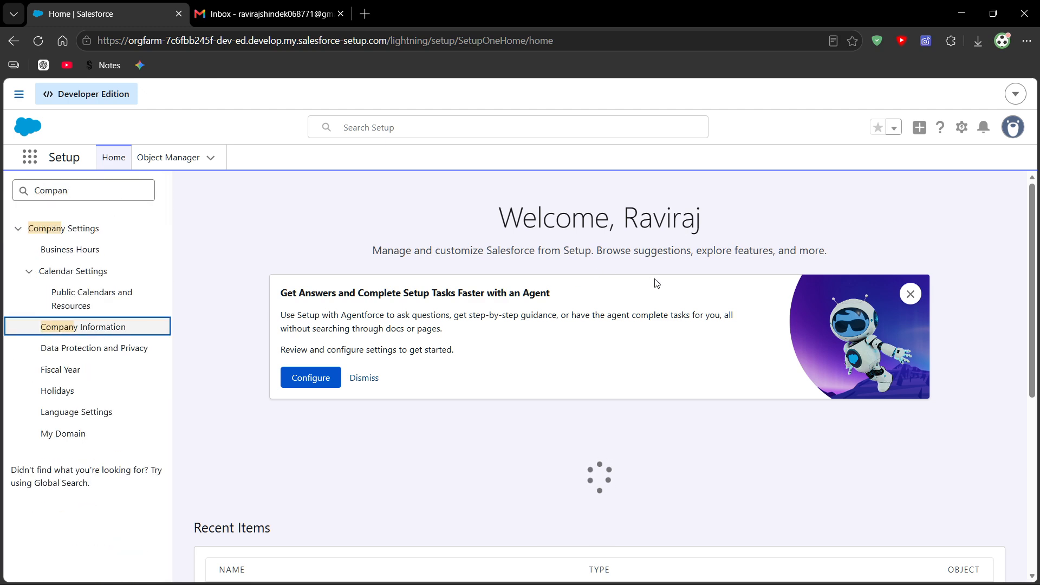
click(81, 327)
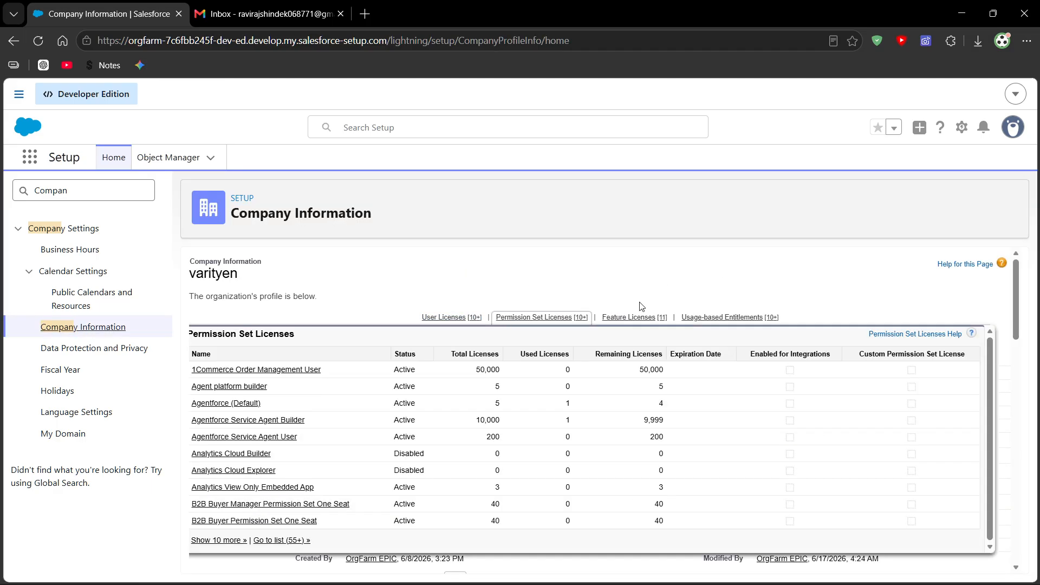
- Review the organization details on the Company Information page, particularly the organization name and organization edition
scroll(601, 296, up, 1)
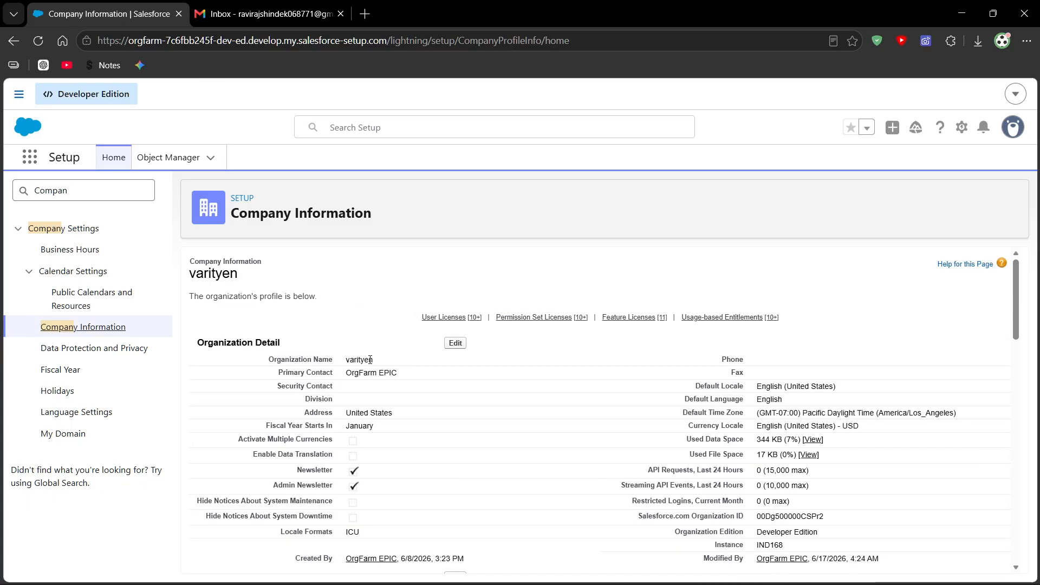
drag(383, 360, 269, 364)
scroll(440, 348, down, 1)
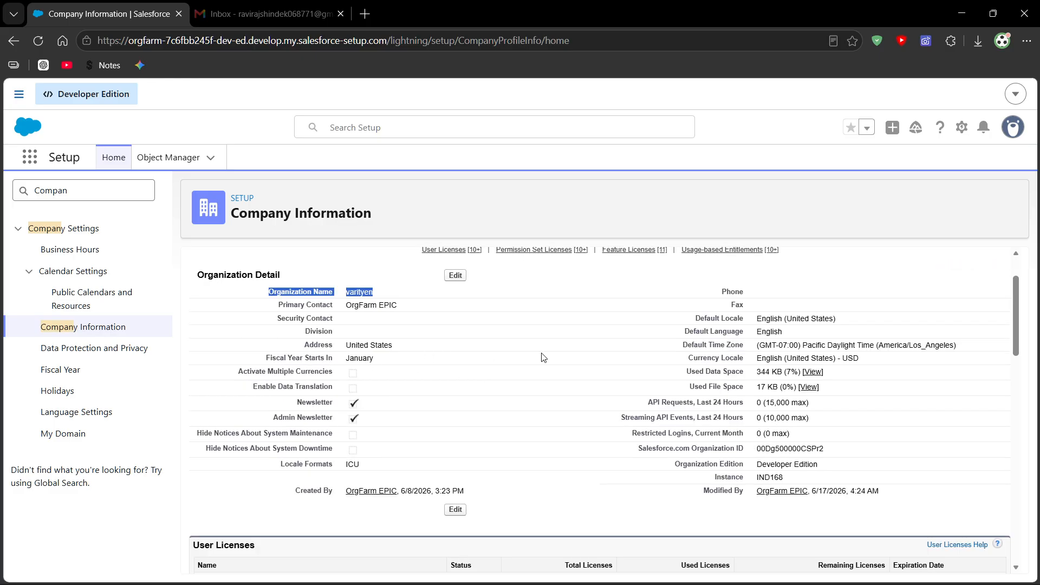
drag(823, 406, 249, 321)
scroll(639, 387, down, 2)
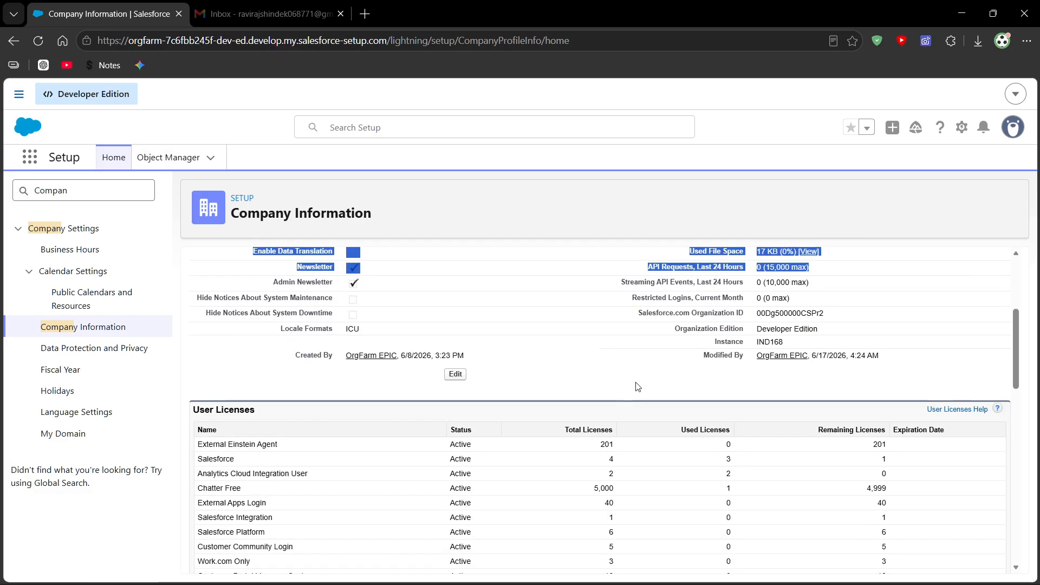
click(818, 329)
drag(676, 327, 824, 335)
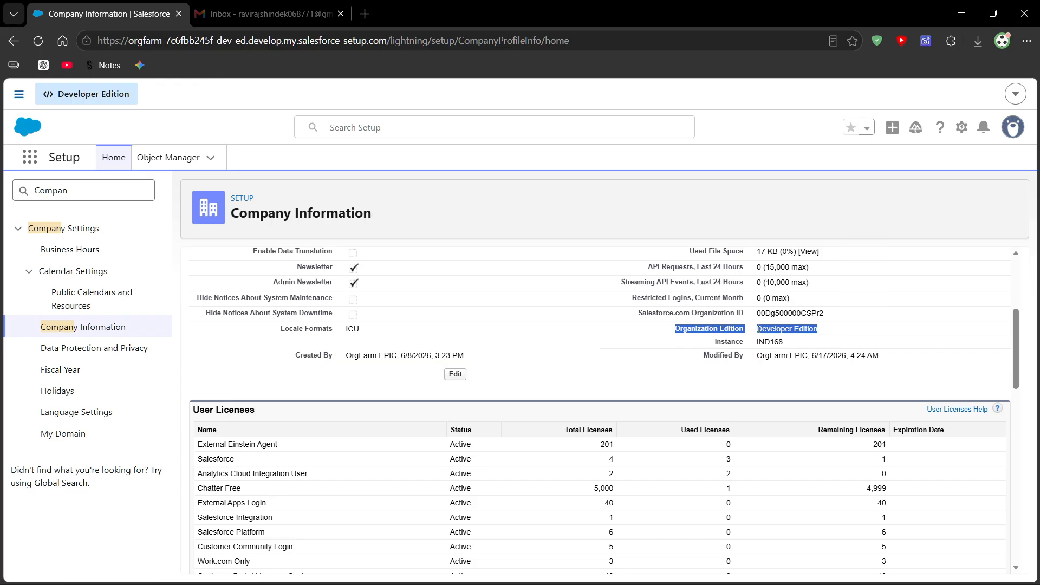
click(665, 333)
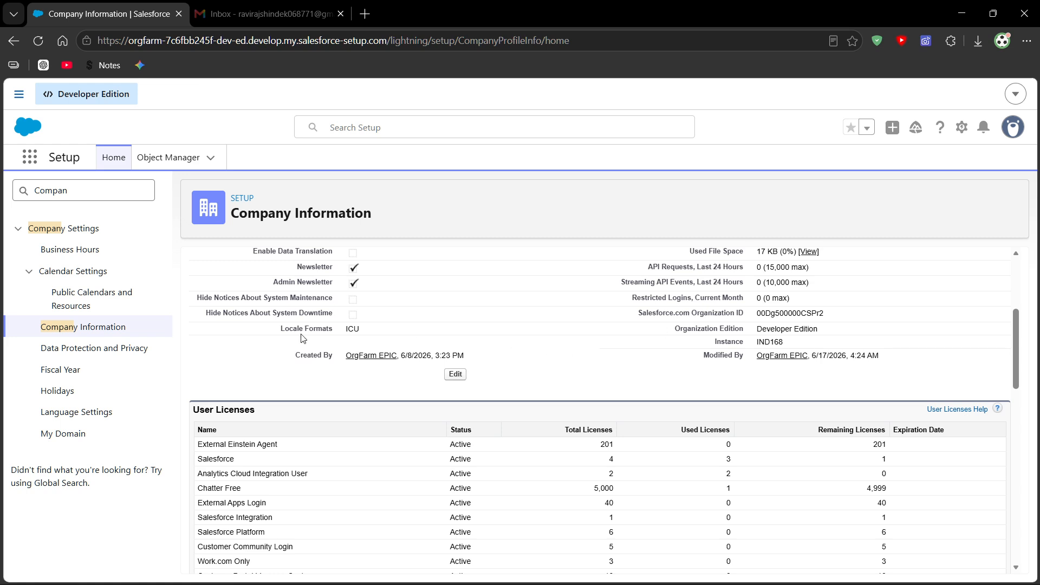
- Check the total, used and remaining counts for the Salesforce license in the User Licenses list
scroll(445, 339, up, 4)
scroll(558, 332, down, 5)
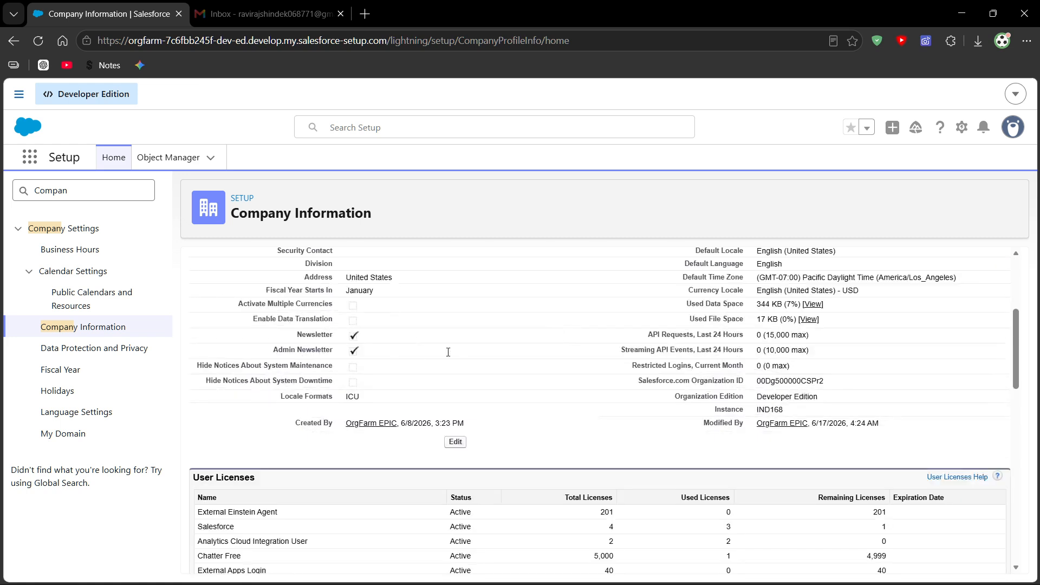
scroll(426, 346, down, 1)
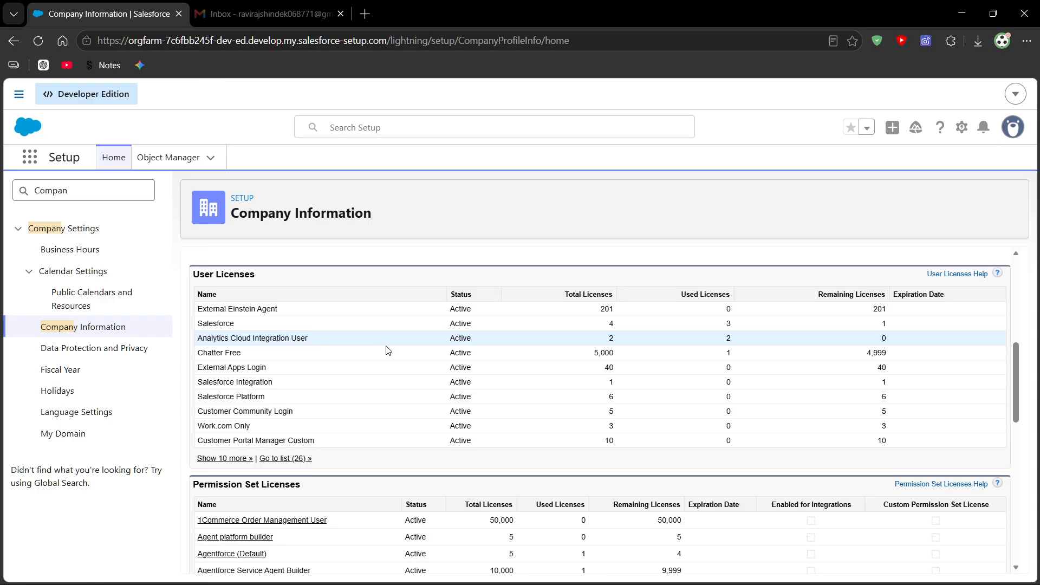
drag(199, 275, 253, 276)
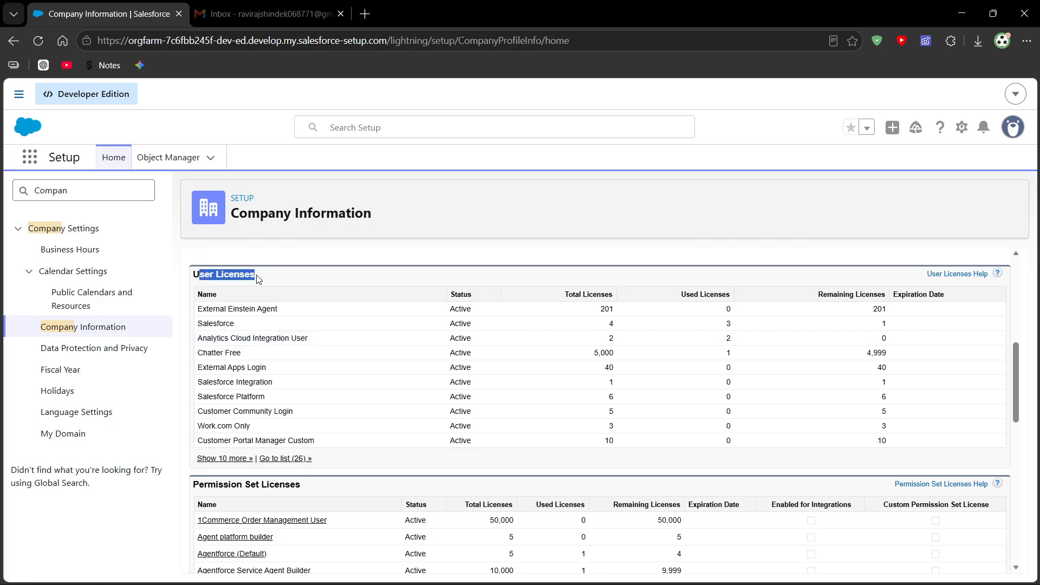
click(432, 269)
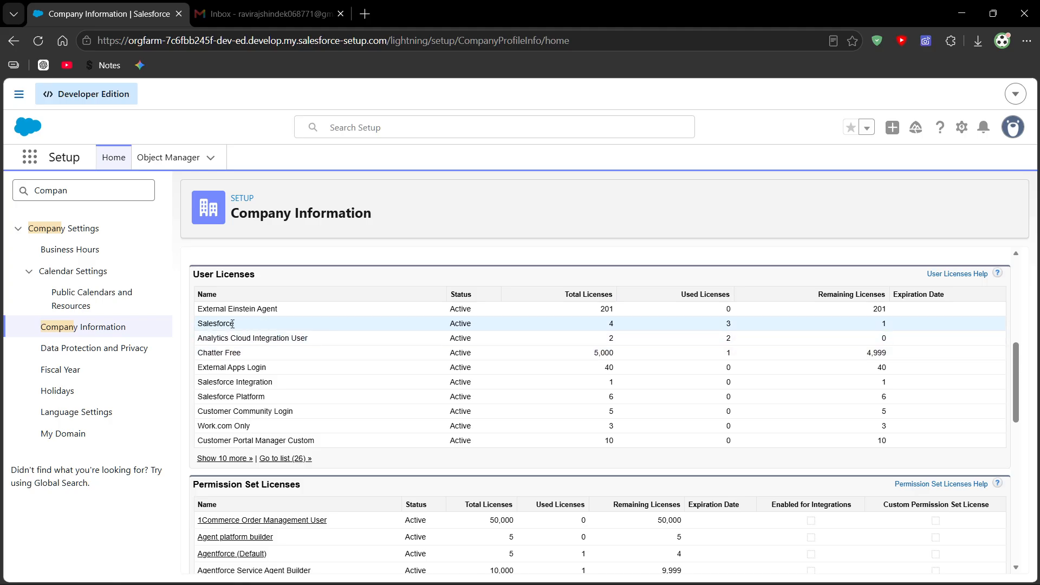
drag(198, 323, 238, 326)
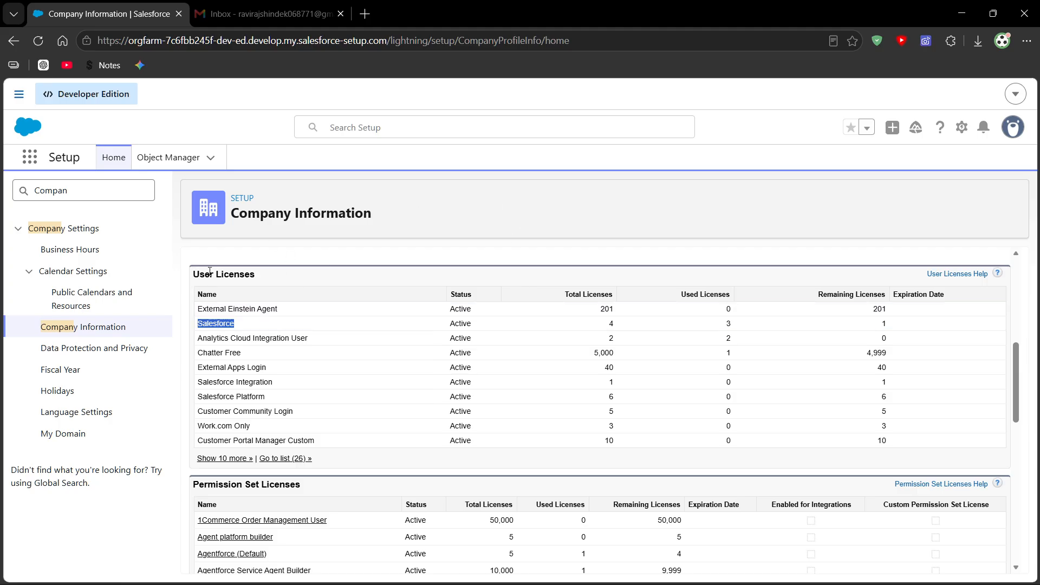
click(201, 328)
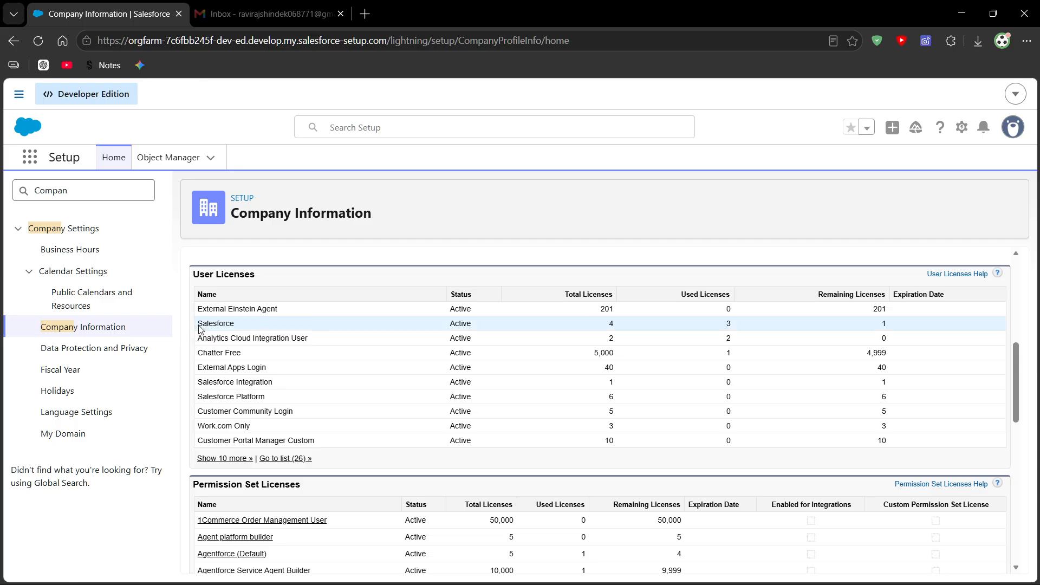
double_click(199, 325)
double_click(611, 323)
double_click(726, 324)
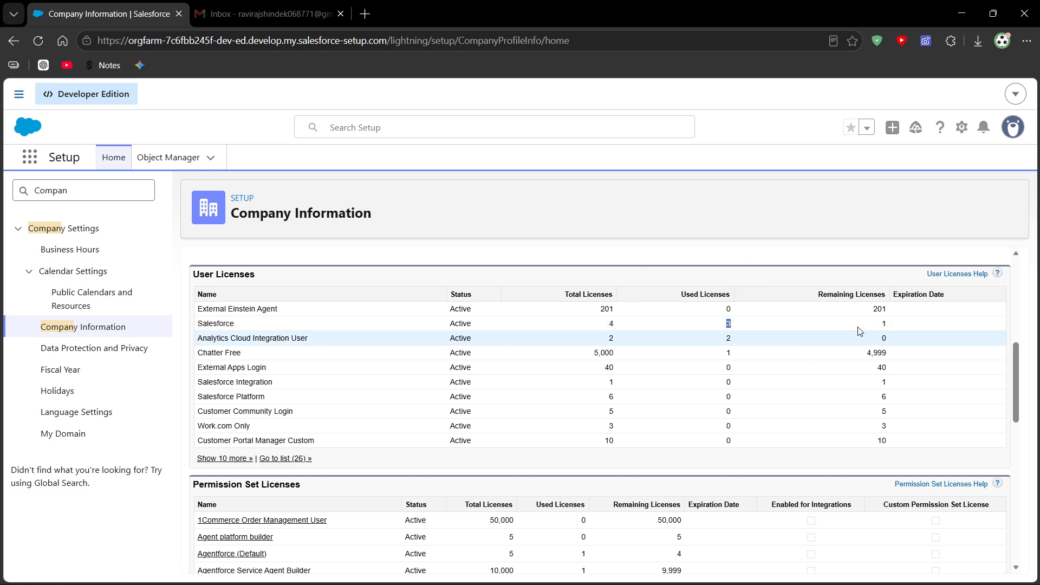
double_click(881, 324)
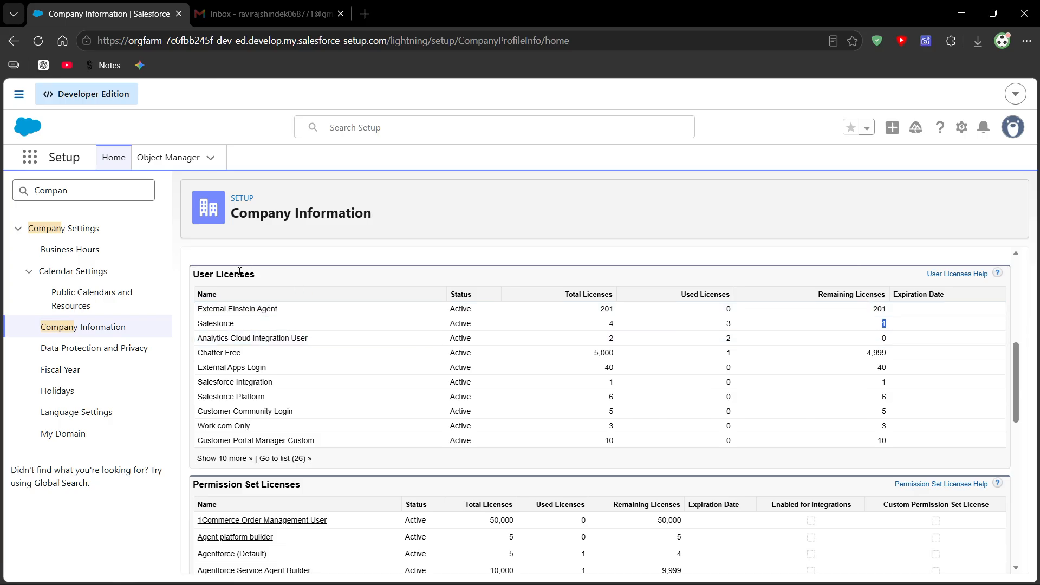
drag(235, 324, 208, 328)
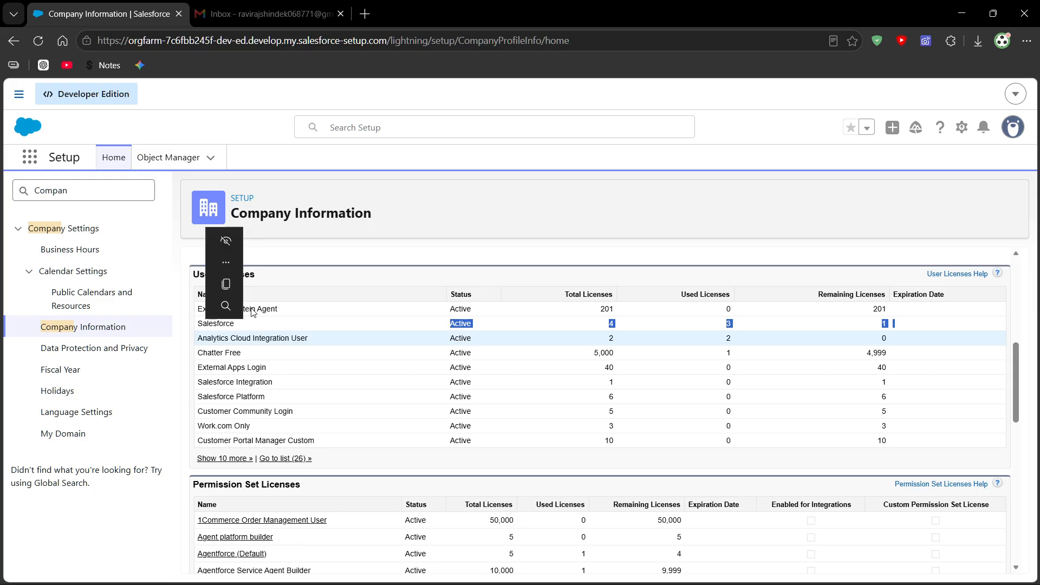
drag(347, 324, 925, 329)
click(925, 329)
double_click(884, 323)
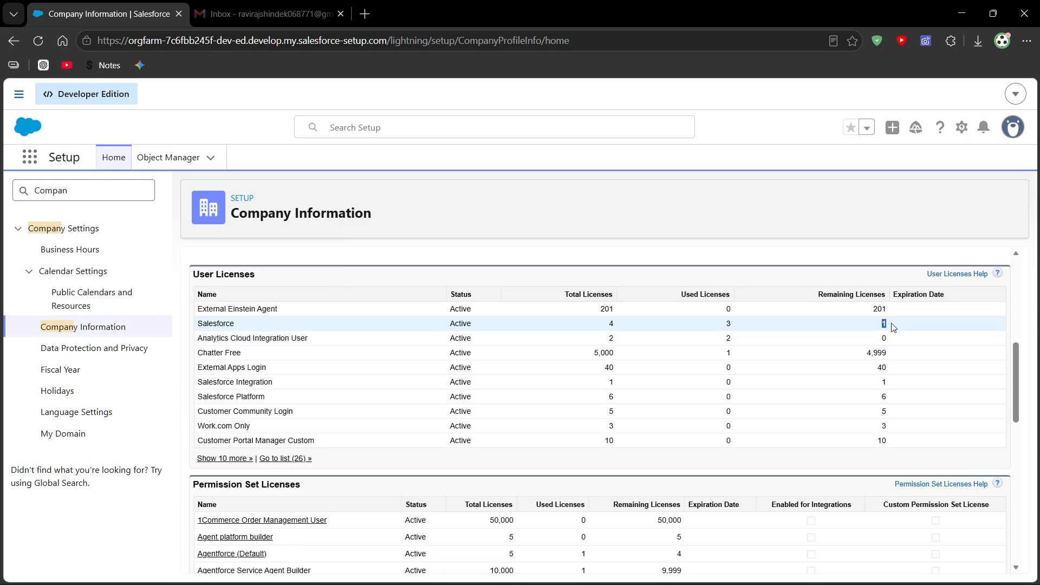
- Search Setup for "Users" and open the Users page to view the existing users and their profiles
click(93, 196)
key(ctrl+a)
key(BackSpace)
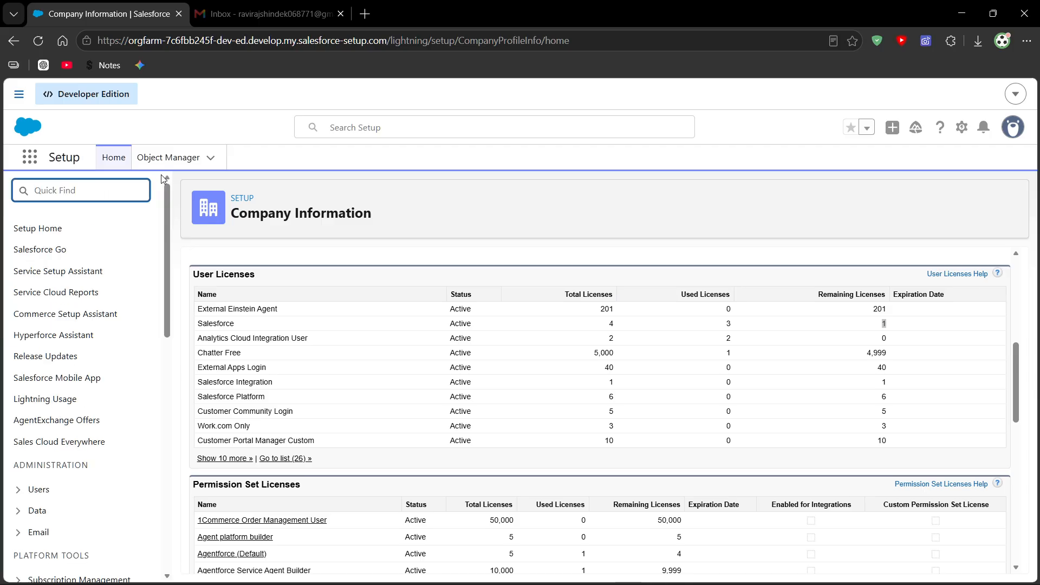
text(Users)
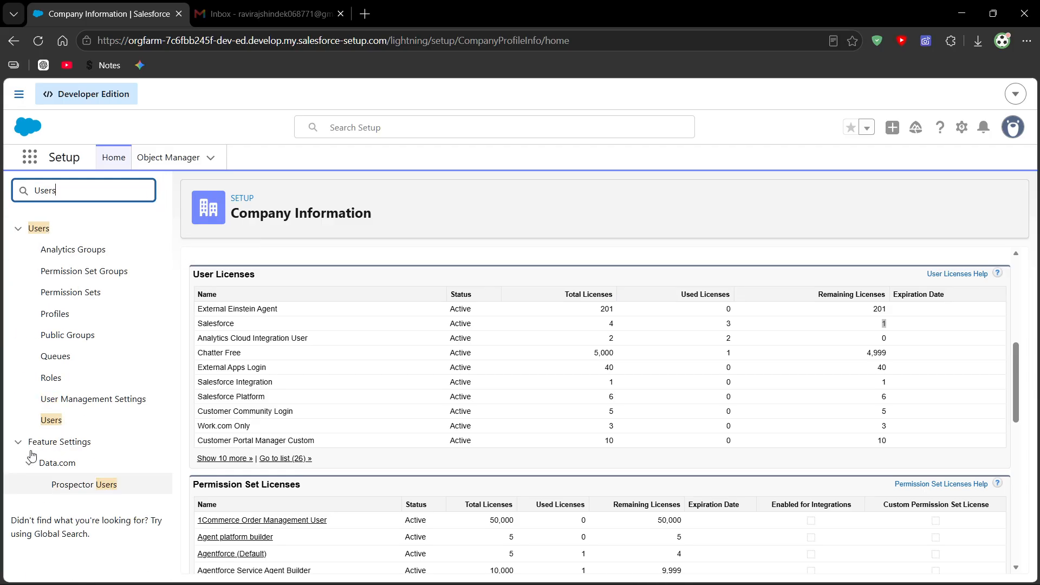
click(54, 427)
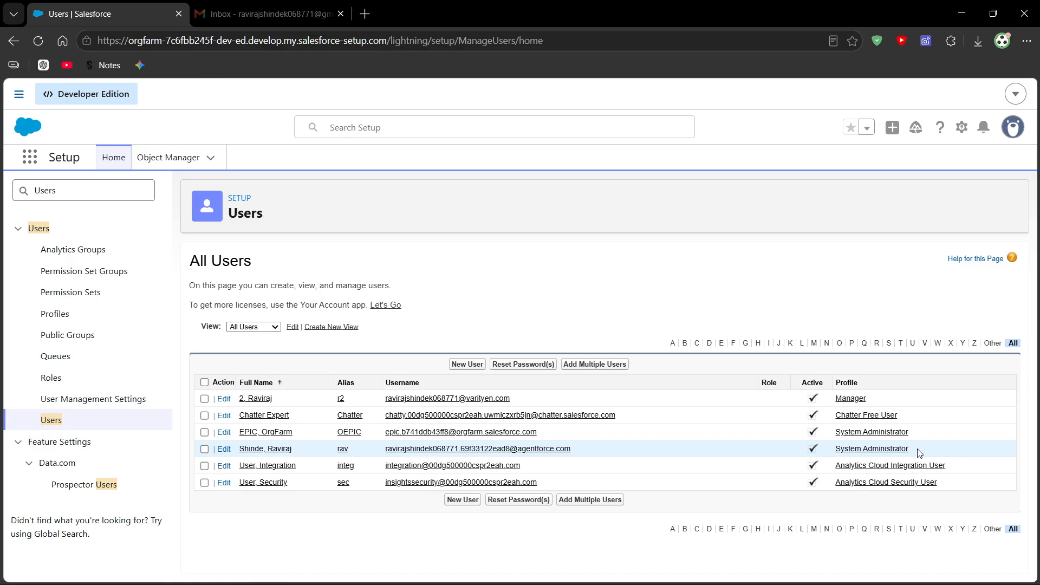
drag(919, 453, 822, 461)
click(410, 534)
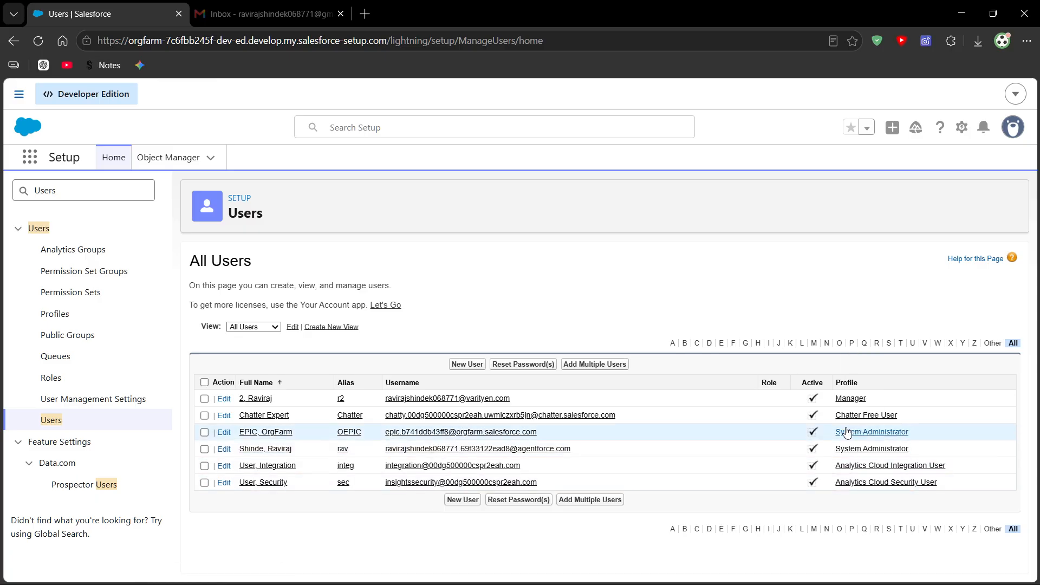
- Start a new user record and enter the user's first name, last name 3 and alias r3
click(469, 364)
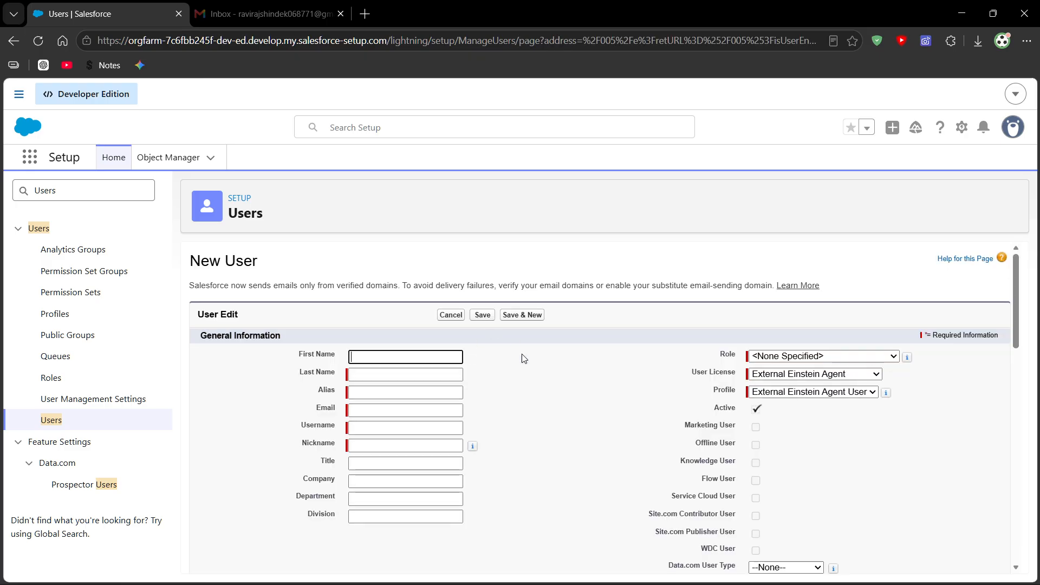
click(369, 357)
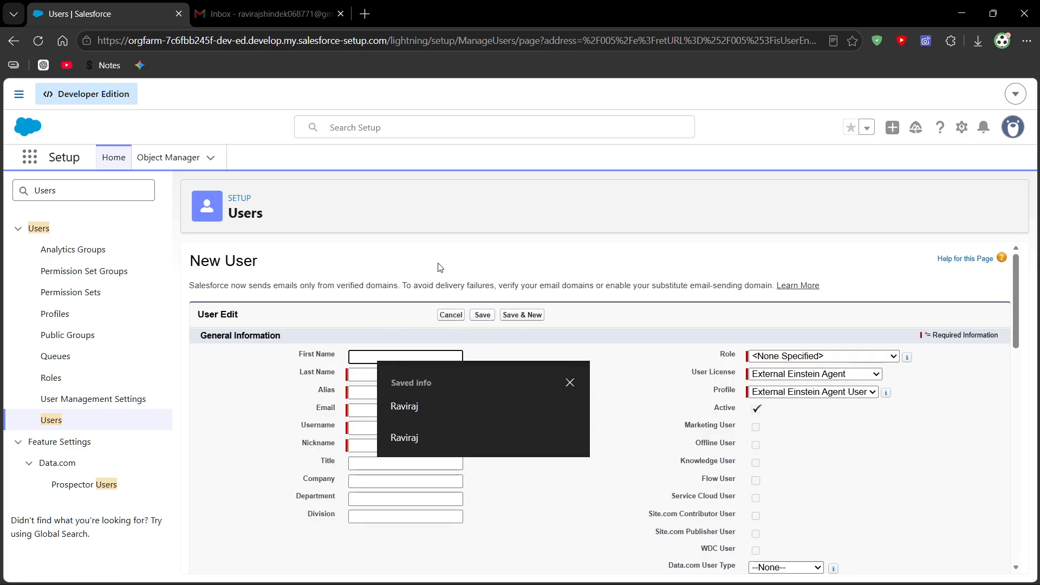
click(450, 401)
click(360, 374)
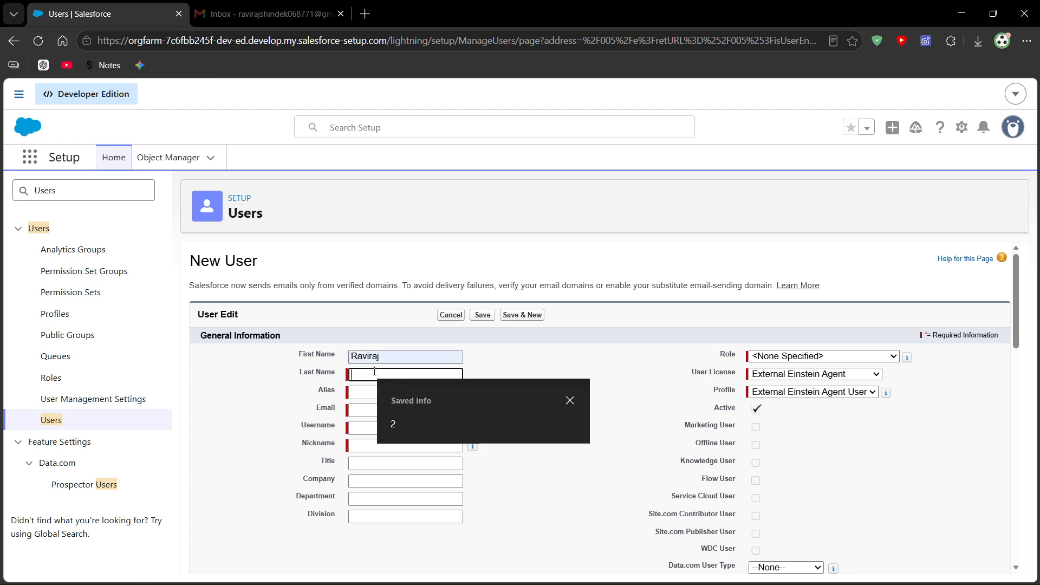
text(3)
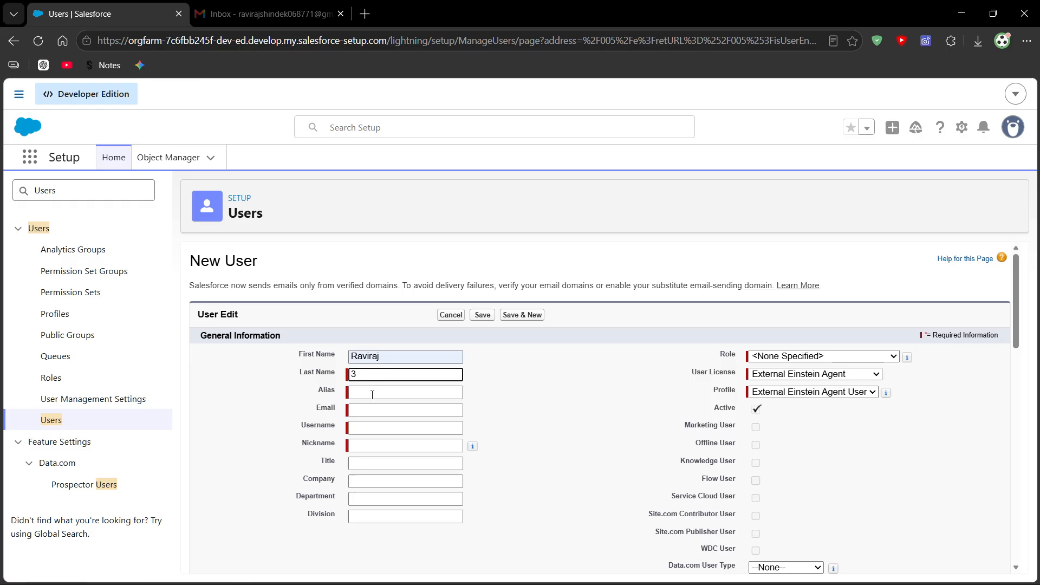
click(373, 394)
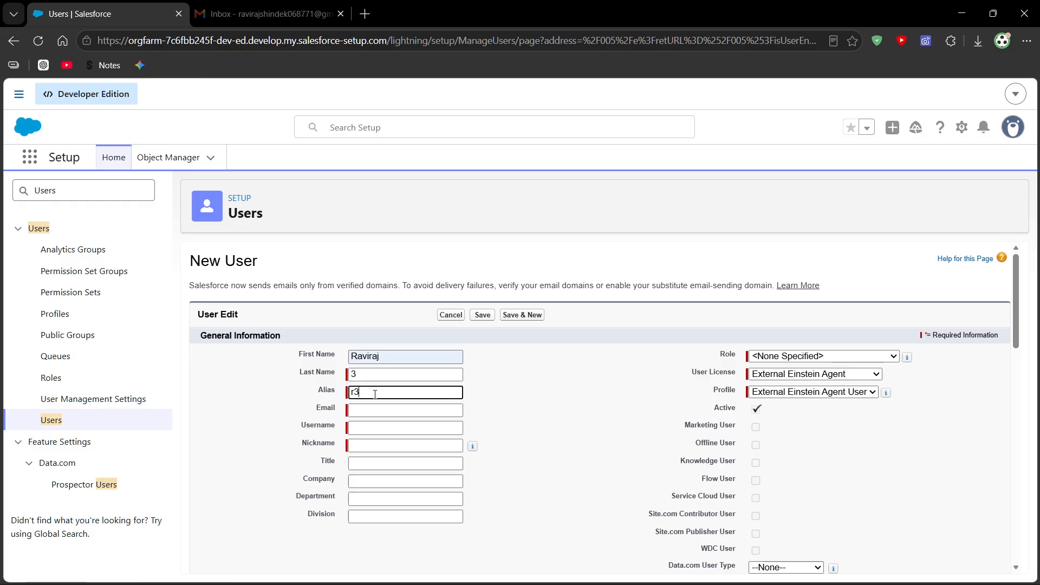
click(355, 358)
click(290, 382)
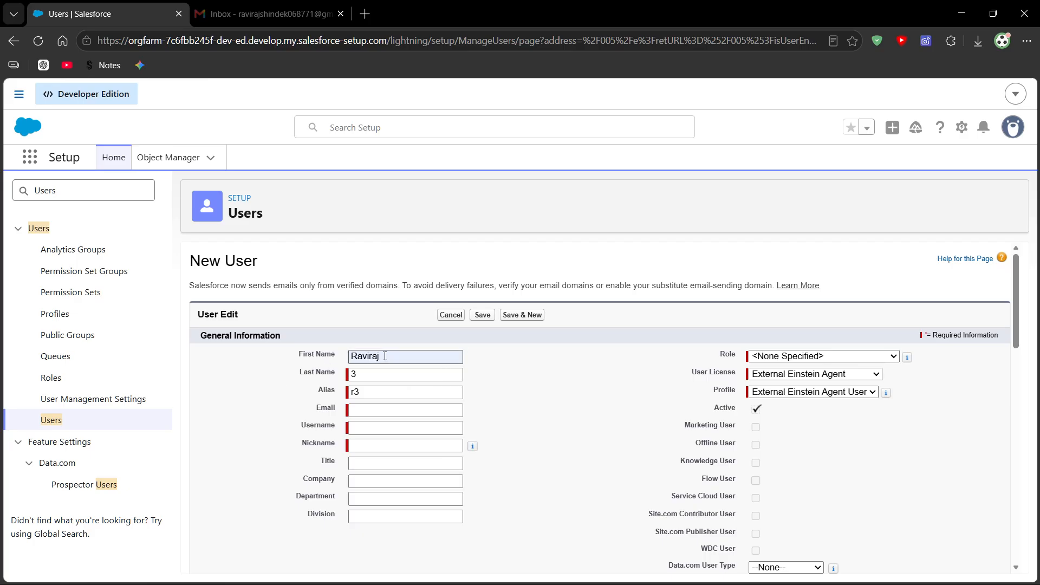
- Review the first name, last name and alias entries in the new user form
click(388, 356)
key(Tab)
click(304, 390)
drag(388, 357, 333, 357)
click(365, 376)
key(Tab)
key(Tab)
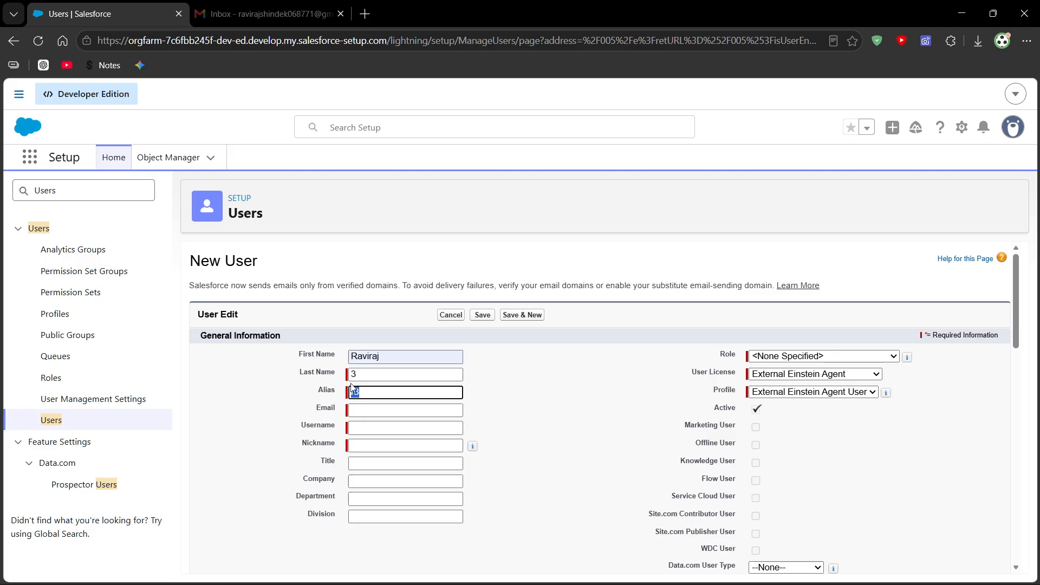
click(318, 398)
drag(365, 393, 322, 396)
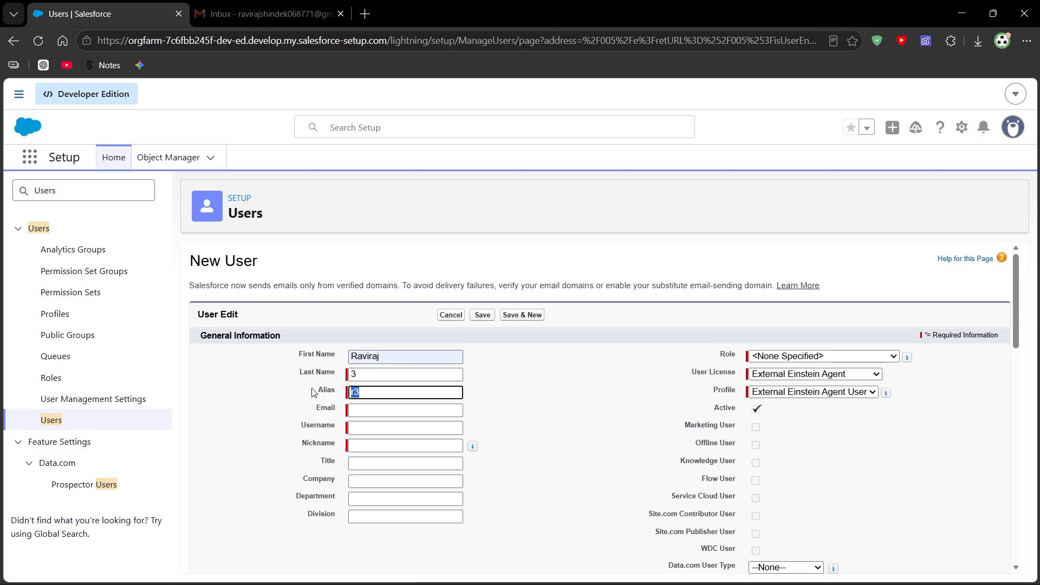
click(281, 416)
click(356, 429)
click(308, 438)
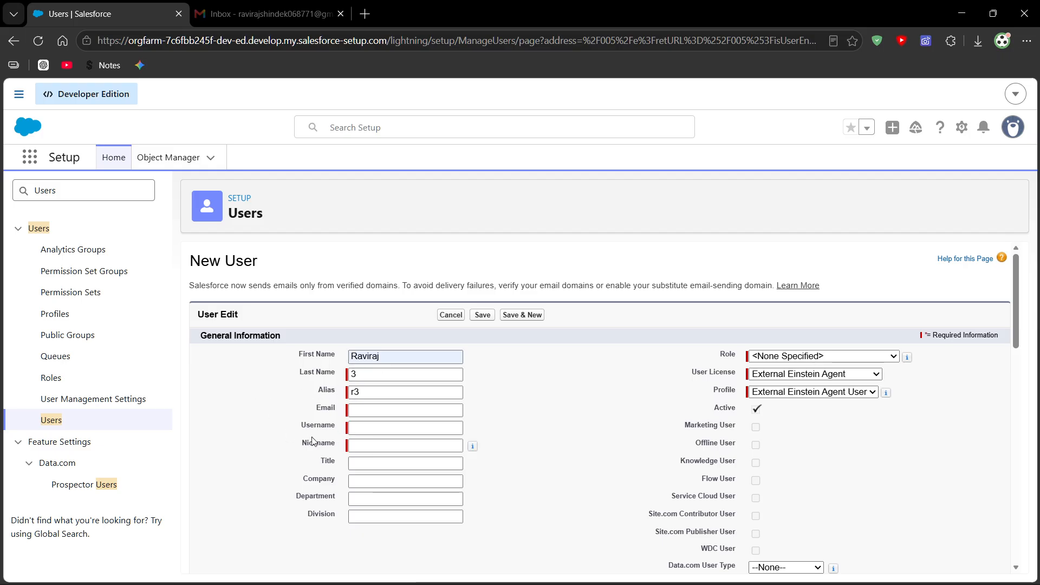
- Fill in the new user's email address and replace the auto-filled username with a custom username in email format
click(368, 410)
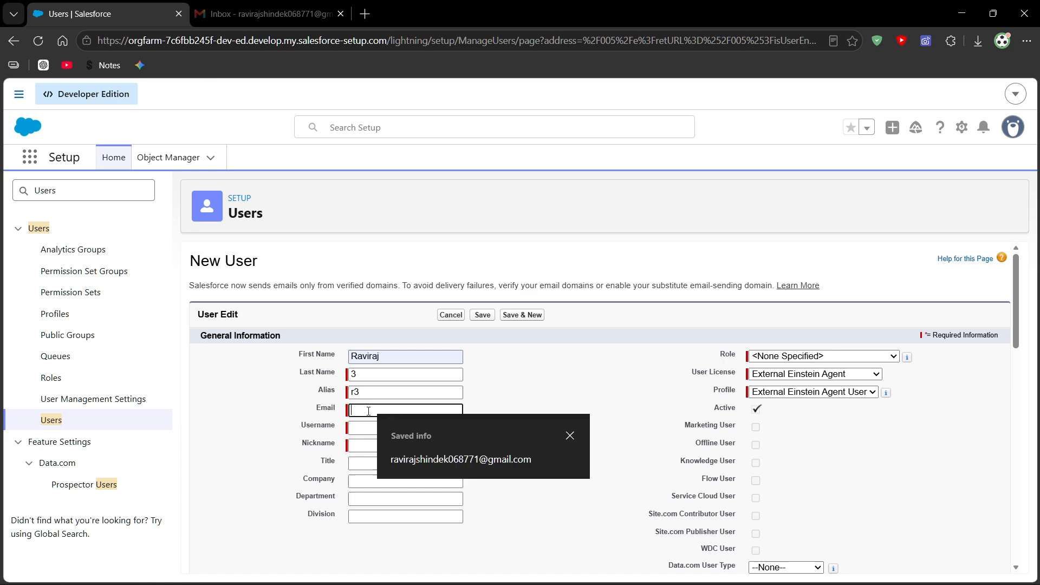
click(440, 466)
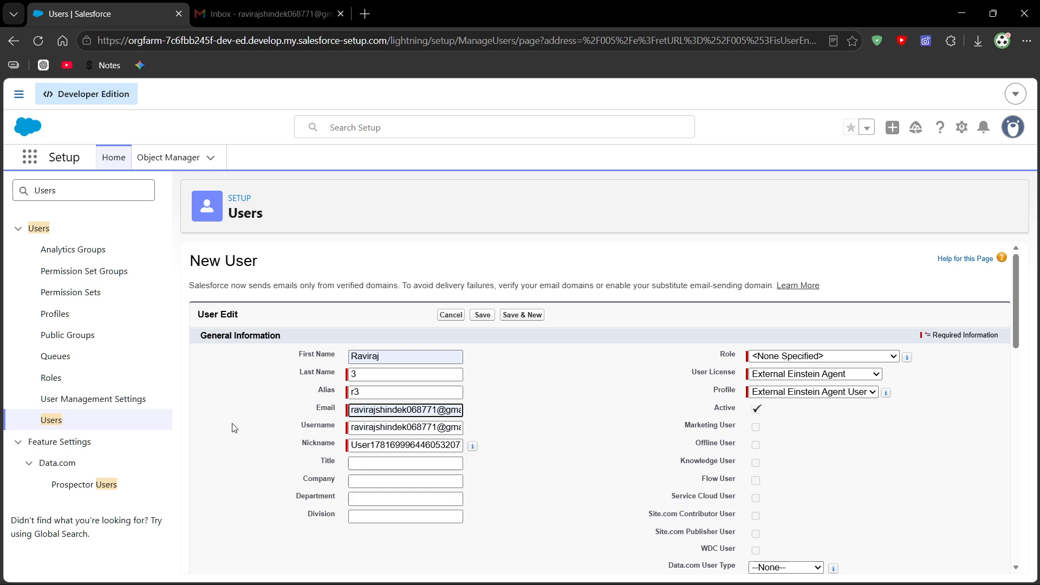
drag(351, 428, 476, 435)
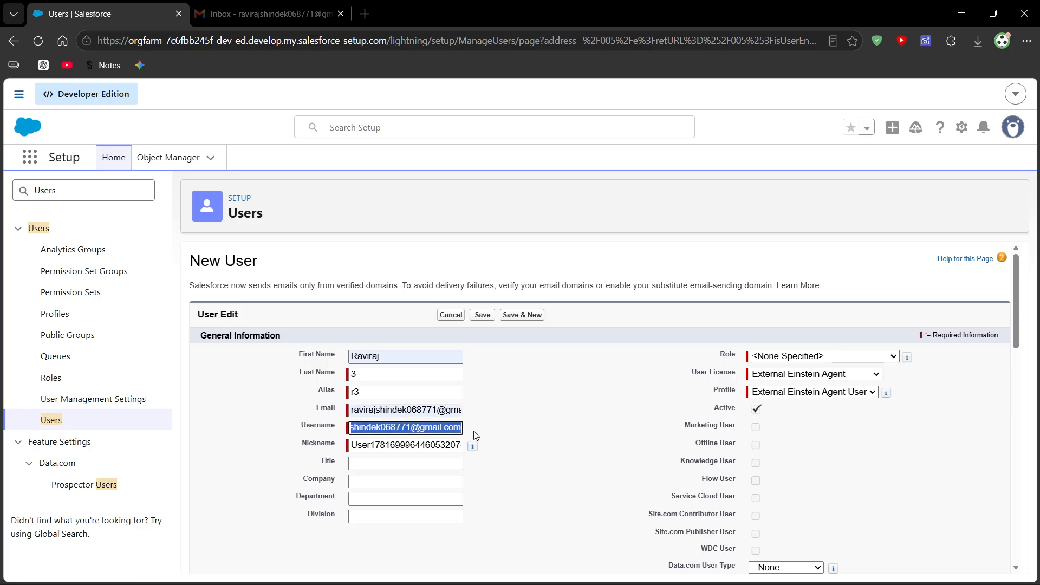
key(BackSpace)
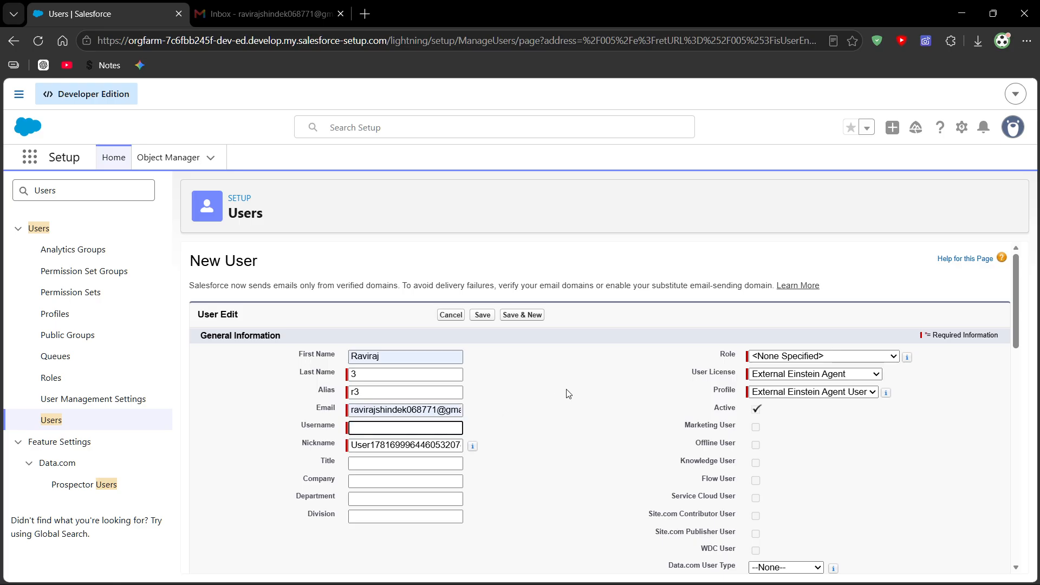
text(r3)
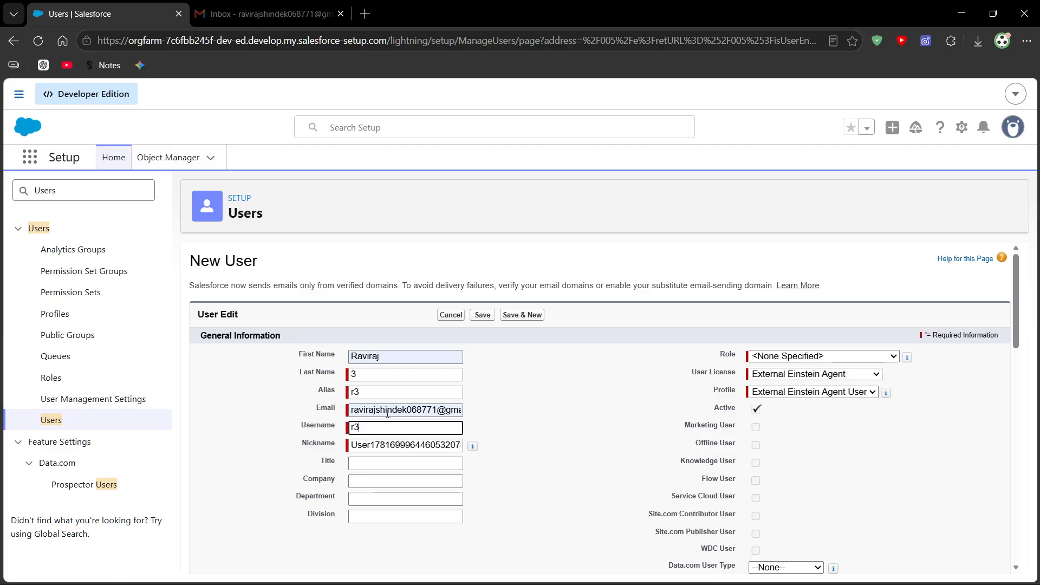
drag(353, 409, 437, 409)
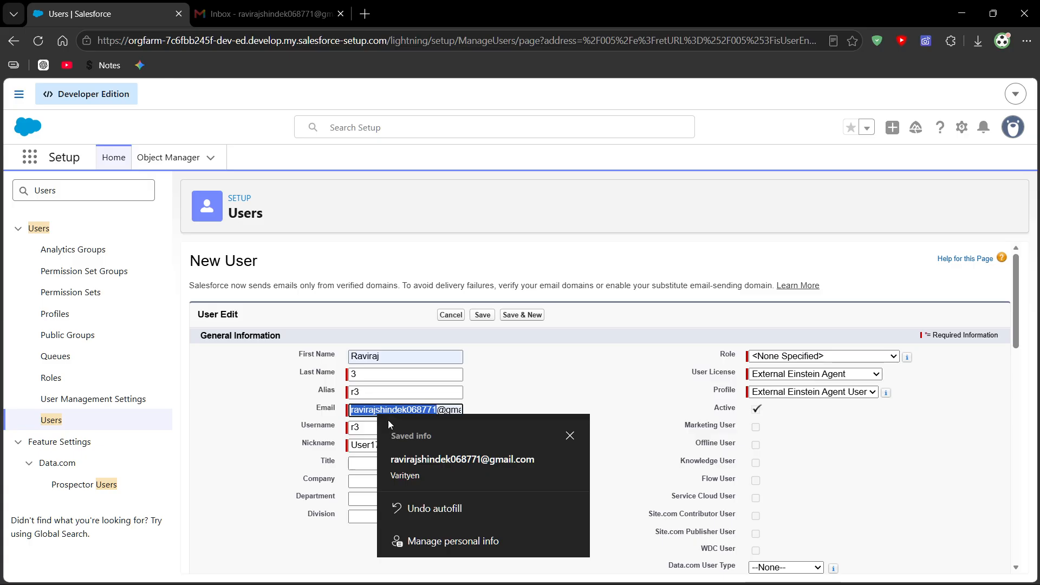
drag(362, 427, 350, 427)
drag(437, 409, 346, 413)
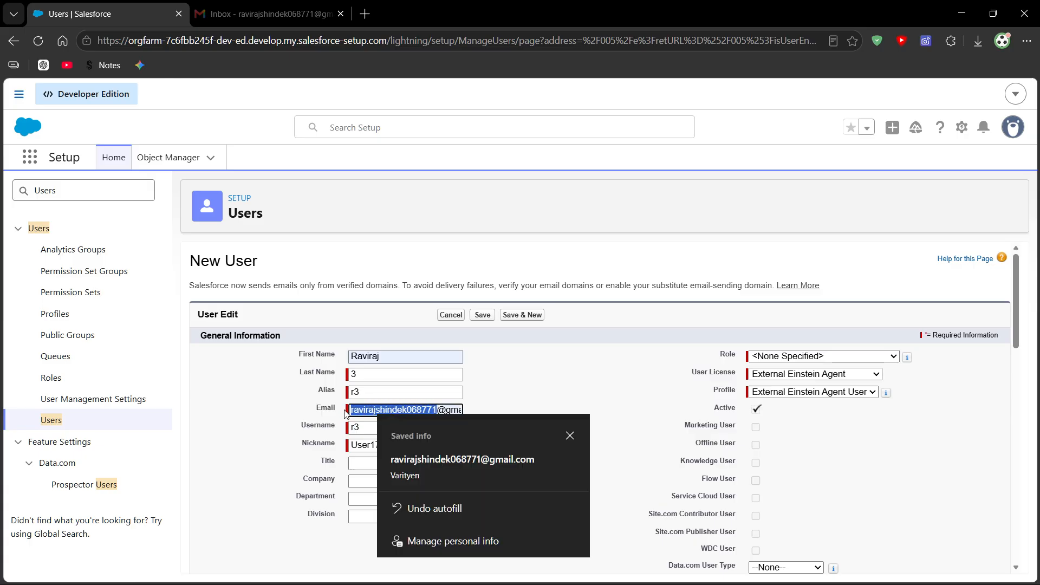
click(368, 427)
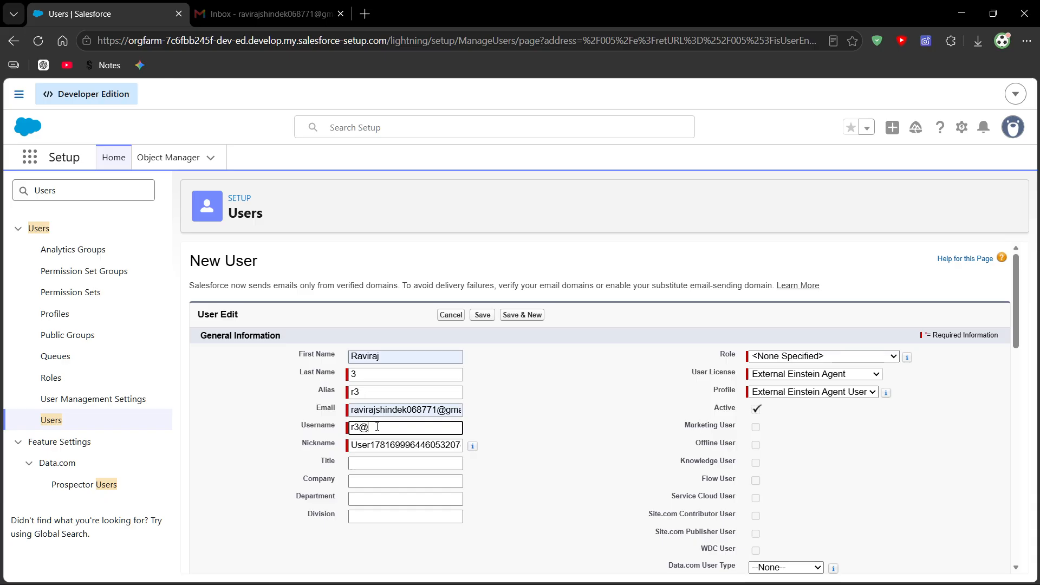
text(ri)
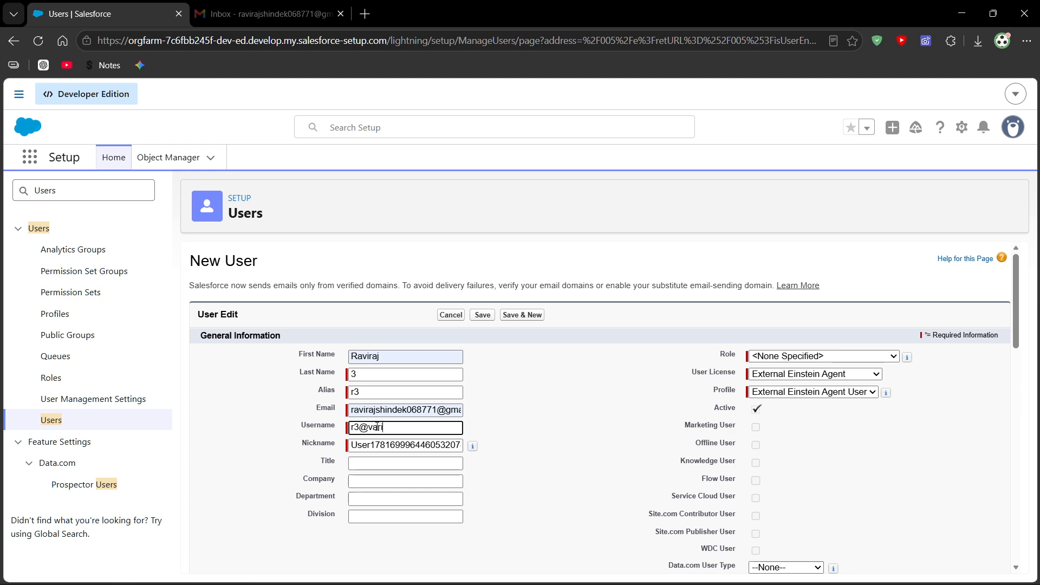
text(tyen.com)
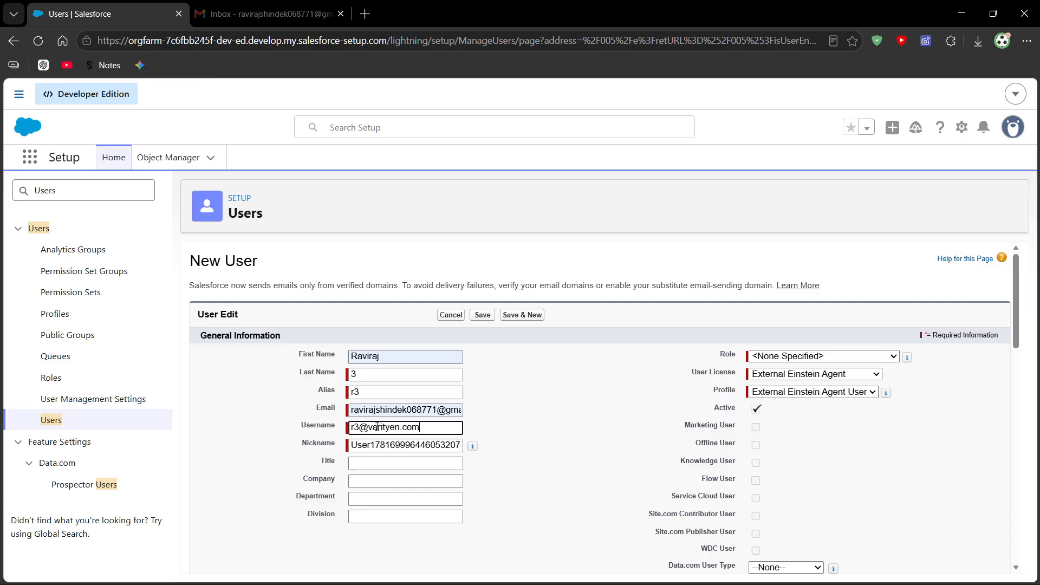
click(361, 428)
click(533, 436)
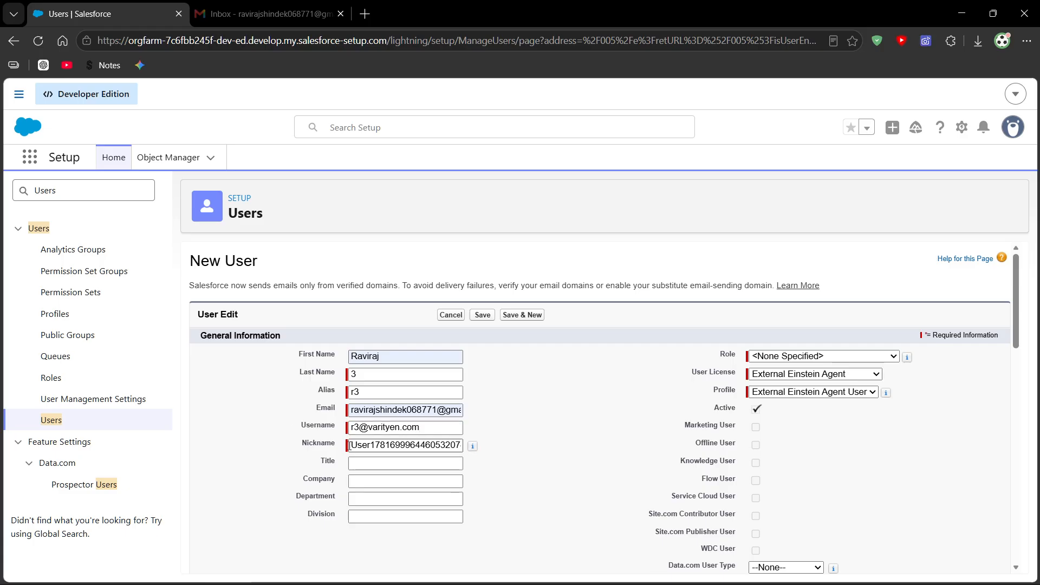
- Replace the generated nickname with the user's short name and set the company to Varityen
drag(349, 446, 509, 450)
key(BackSpace)
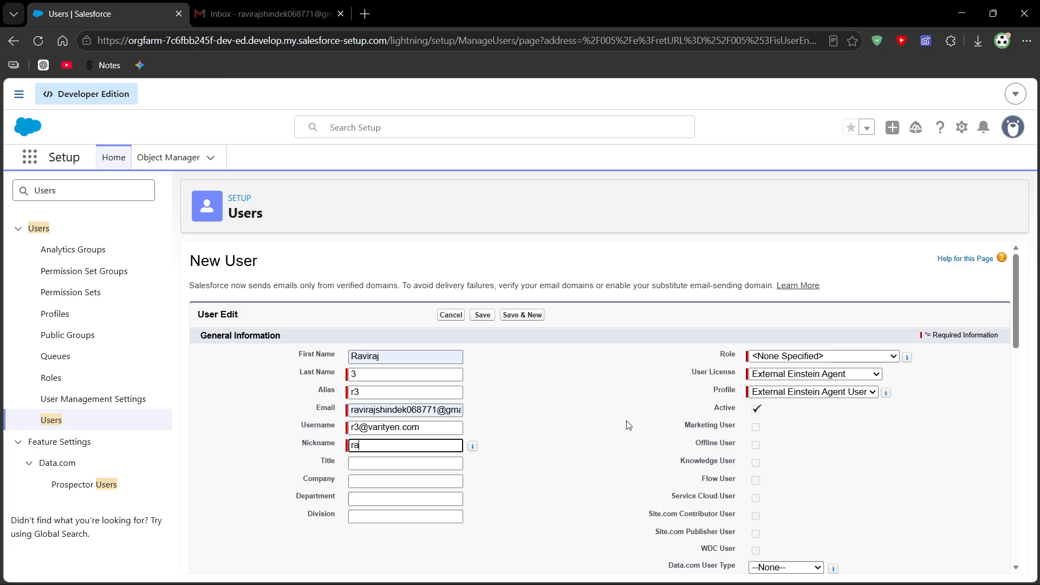
click(370, 481)
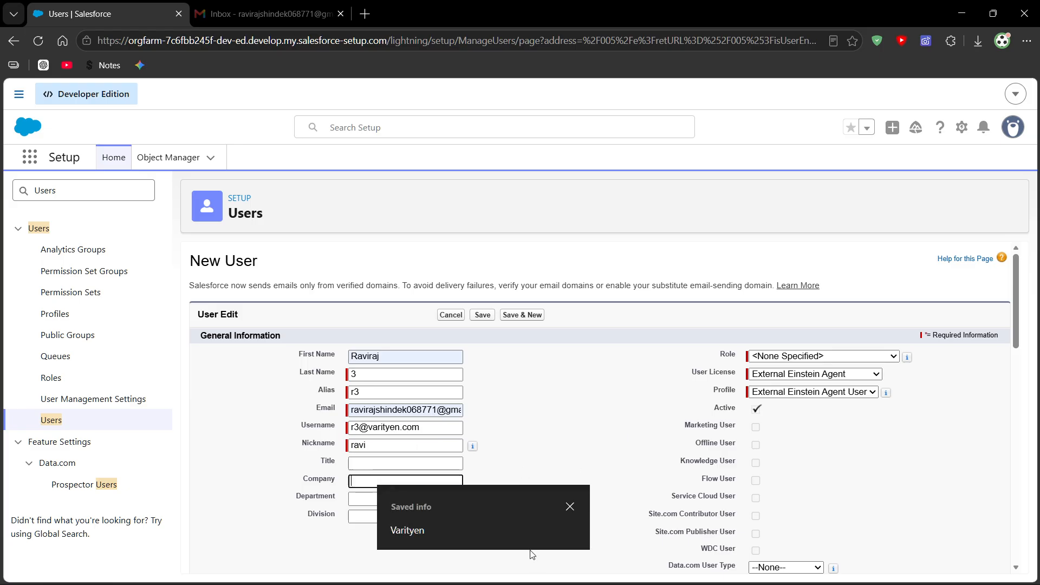
click(496, 531)
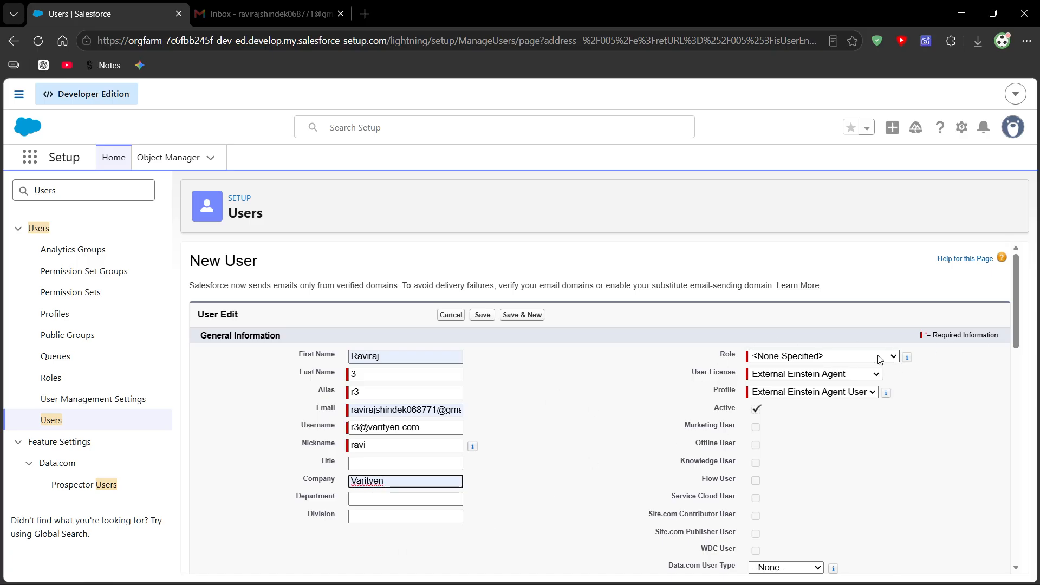
- Examine the roles available for the new user without choosing one
click(856, 358)
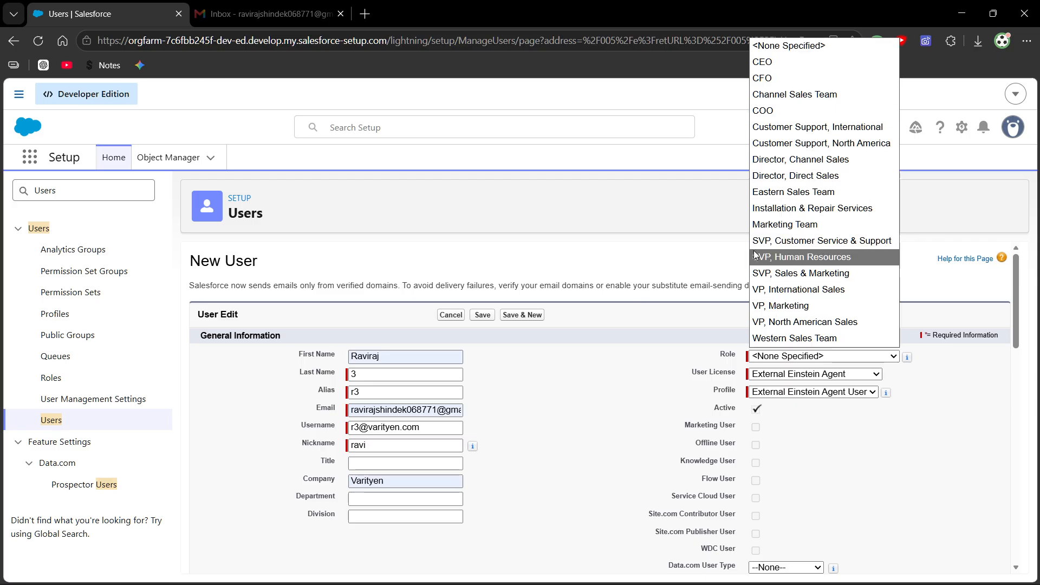
click(652, 365)
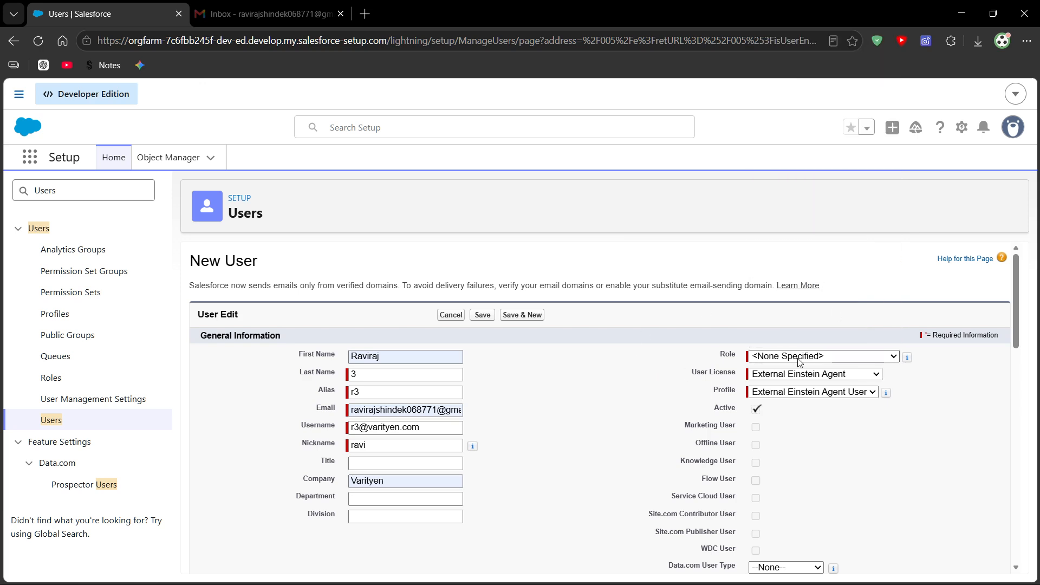
click(812, 356)
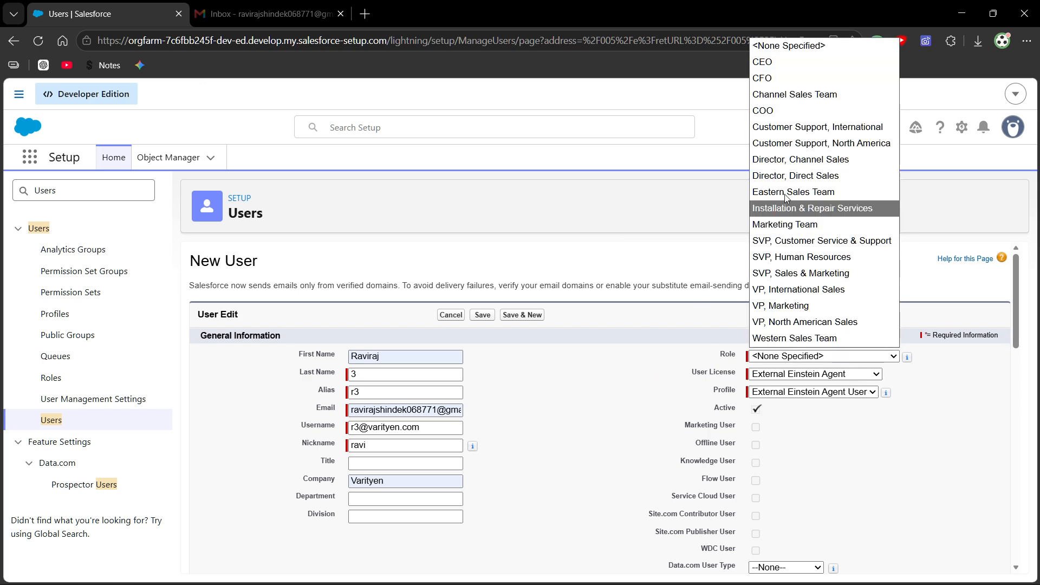
click(79, 190)
click(79, 191)
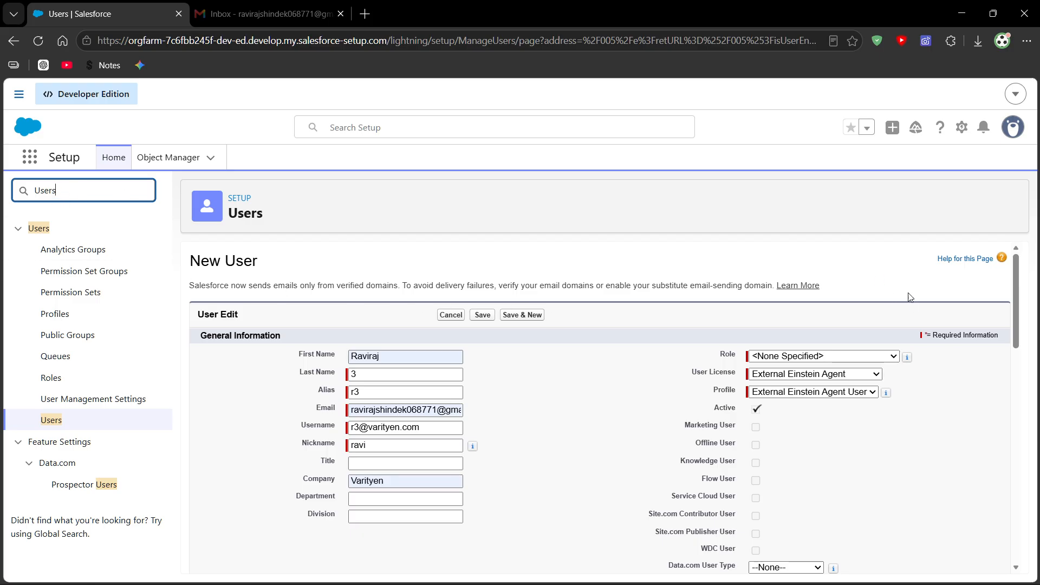
click(707, 385)
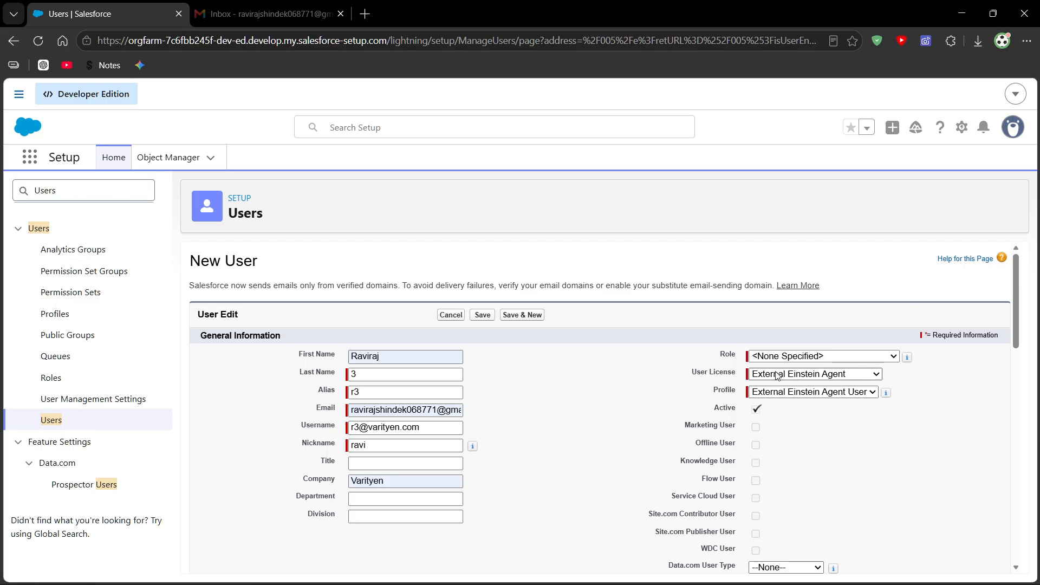
- Set the new user's license to Salesforce
click(777, 376)
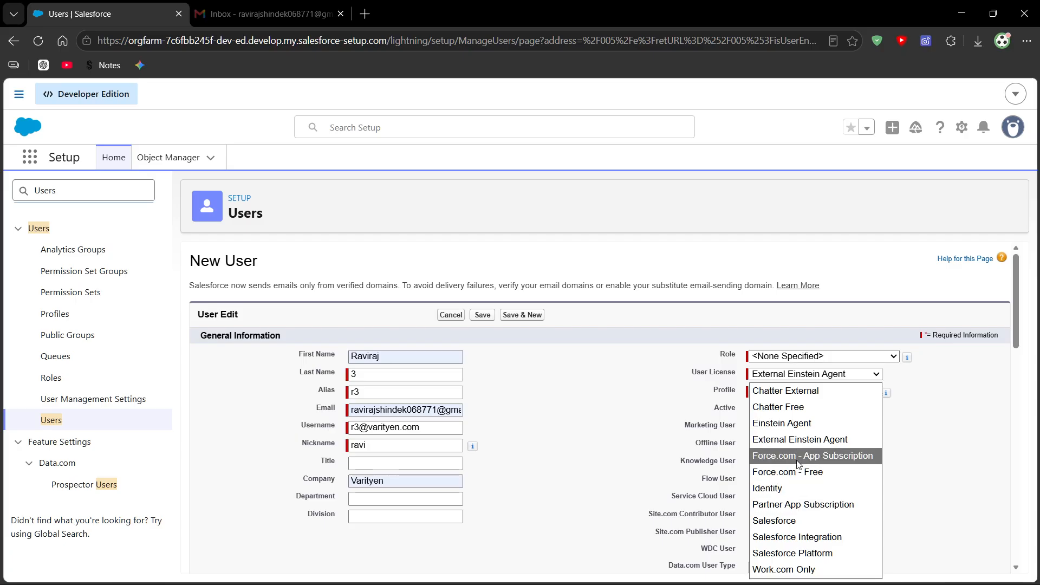
click(797, 521)
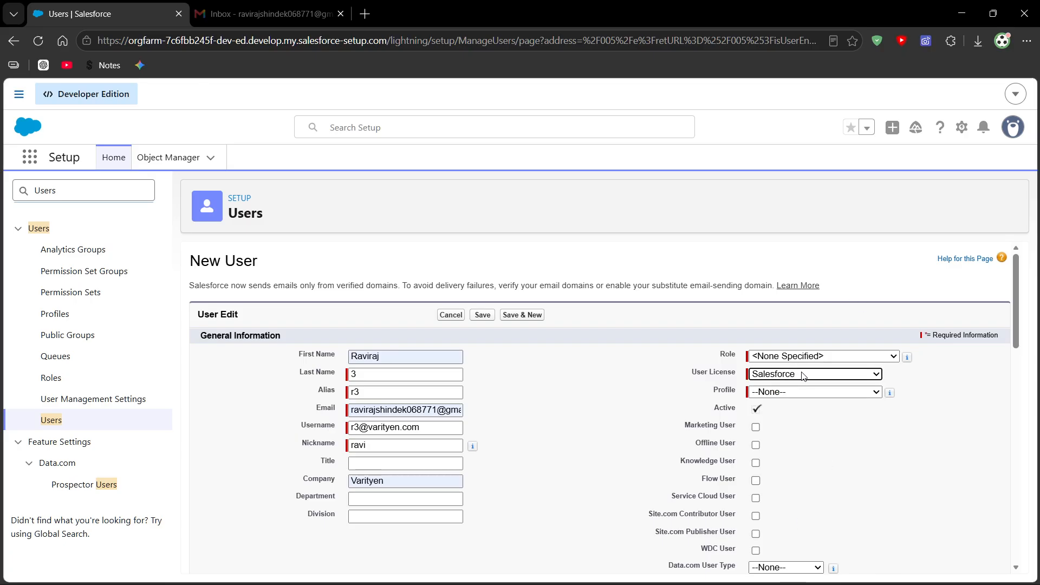
drag(697, 374, 730, 374)
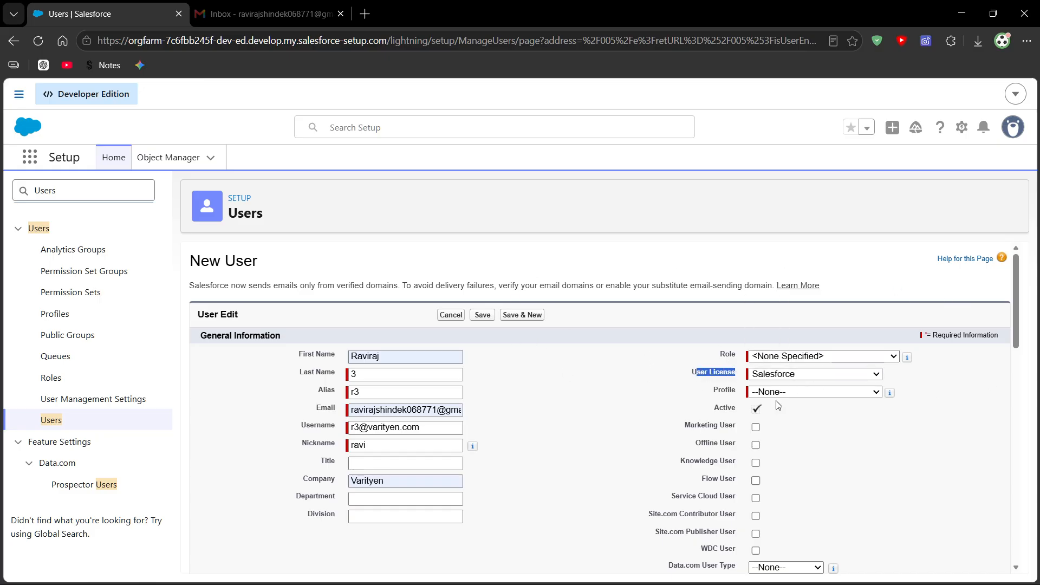
click(689, 379)
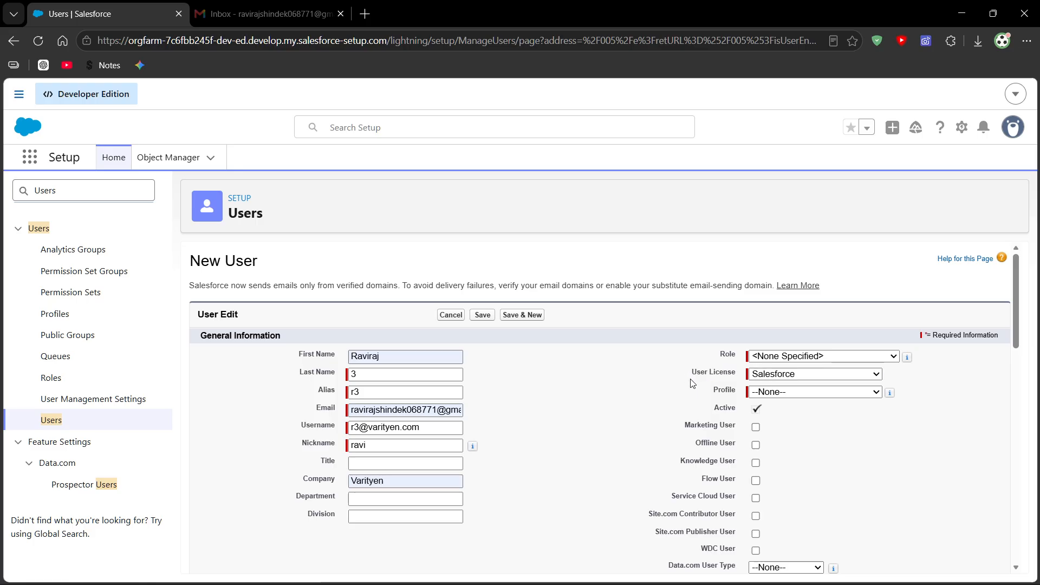
drag(693, 374, 737, 377)
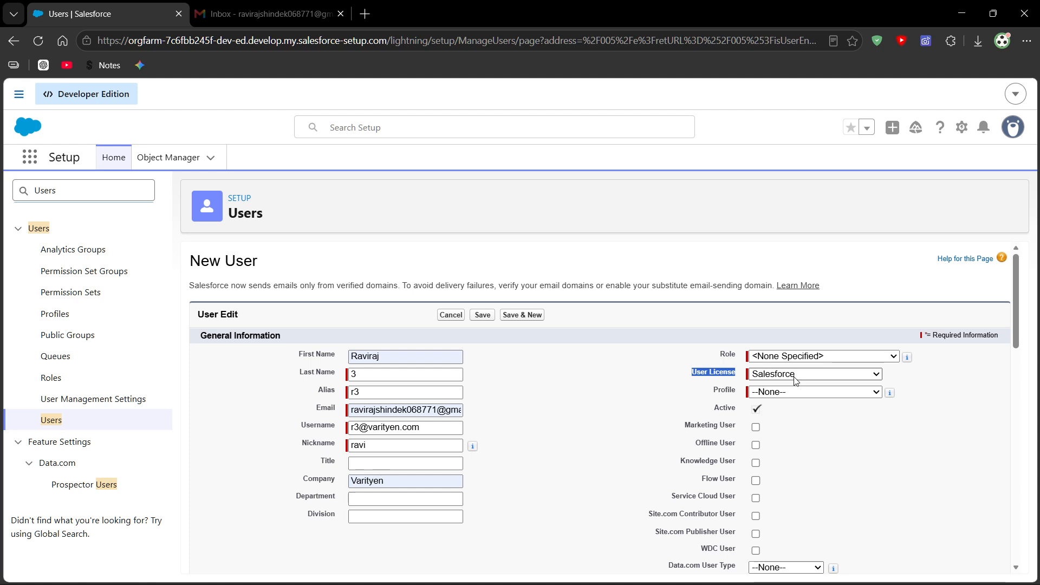
click(714, 397)
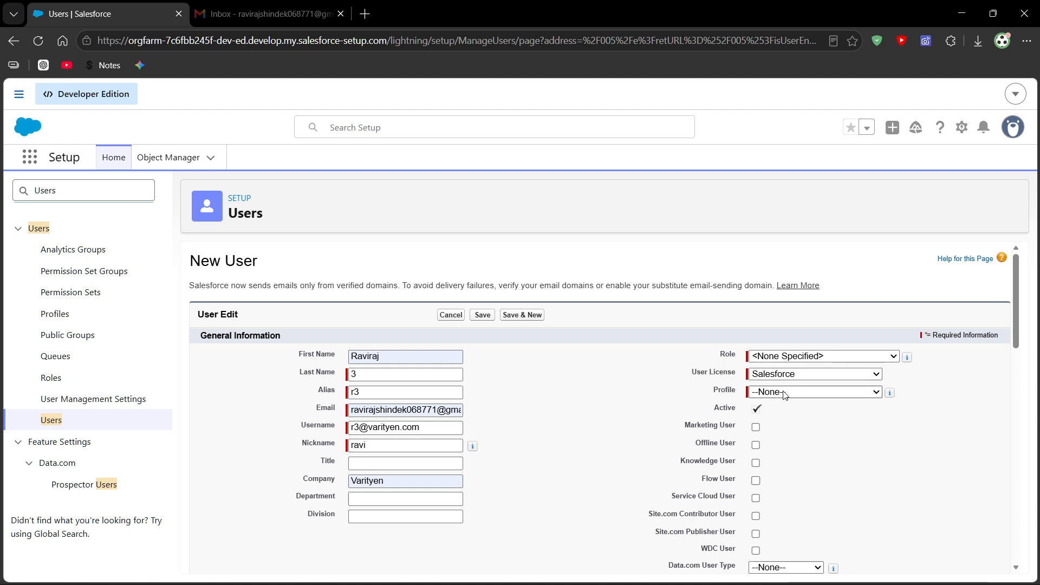
click(776, 376)
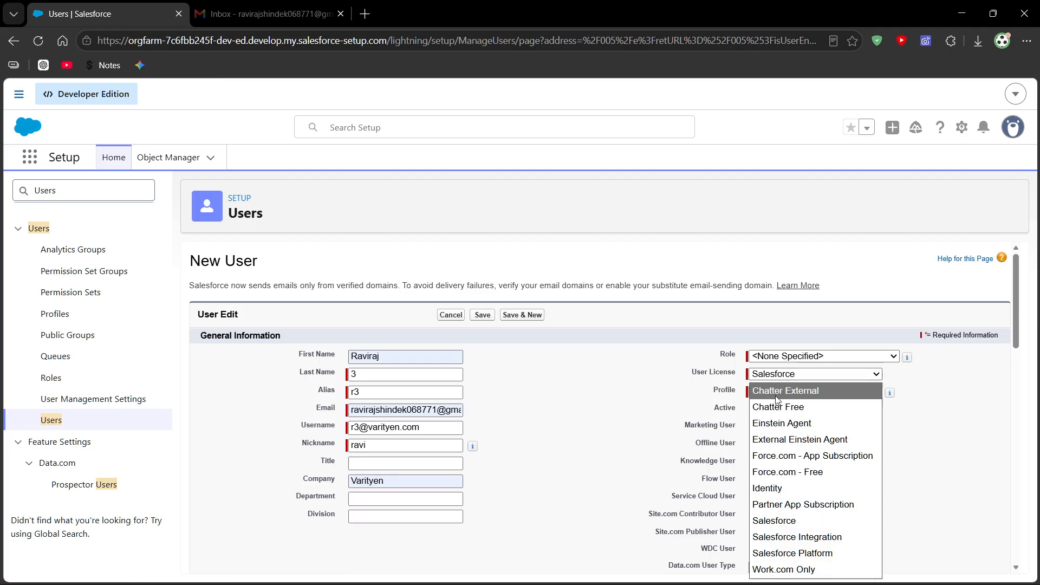
click(782, 519)
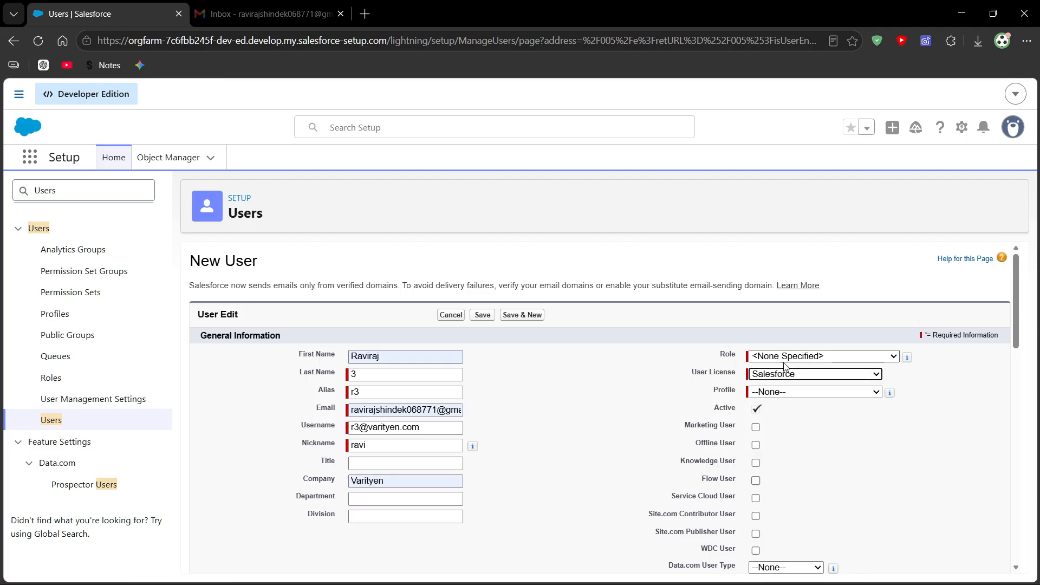
- Switch the user license to Chatter External and view the profiles offered for it
click(779, 399)
click(826, 379)
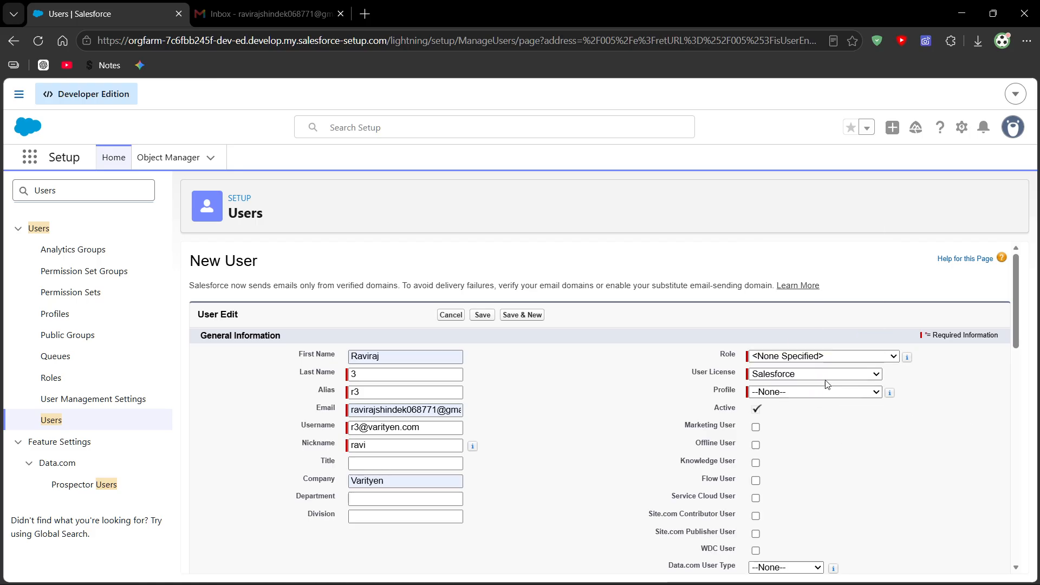
click(826, 379)
click(792, 396)
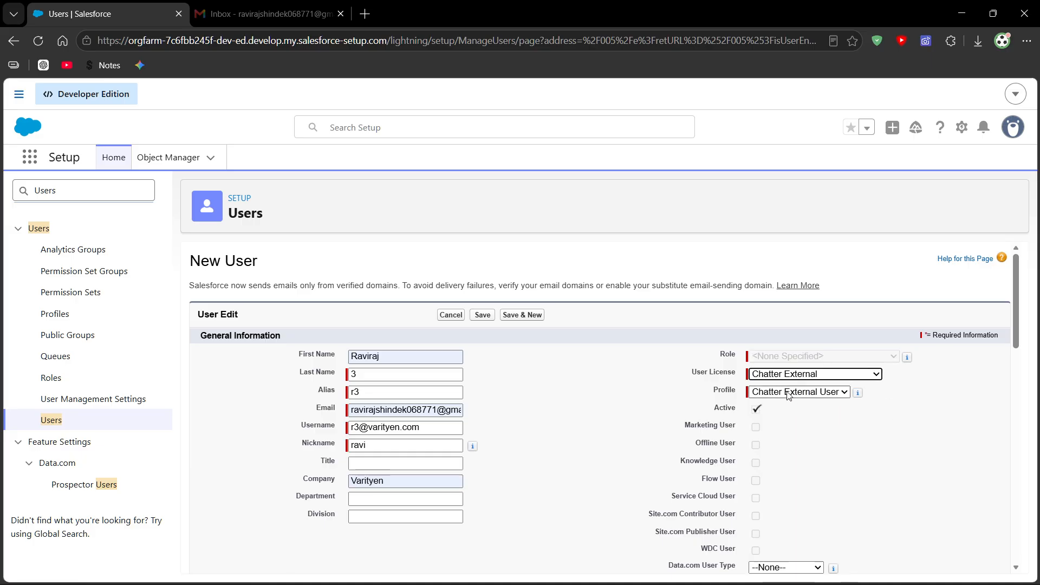
click(788, 394)
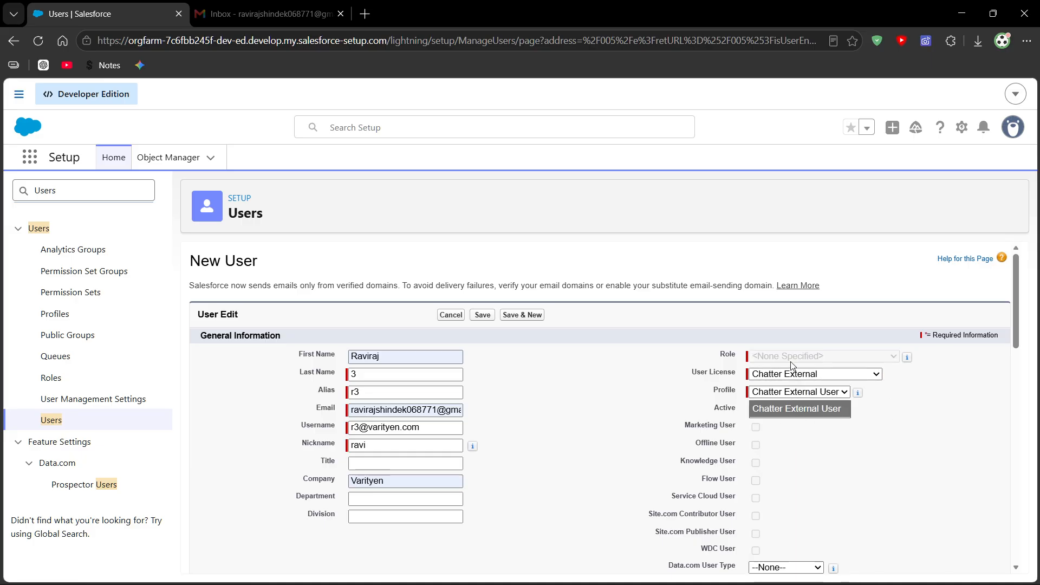
- Switch the user license to Identity and view the profiles offered for it
click(813, 374)
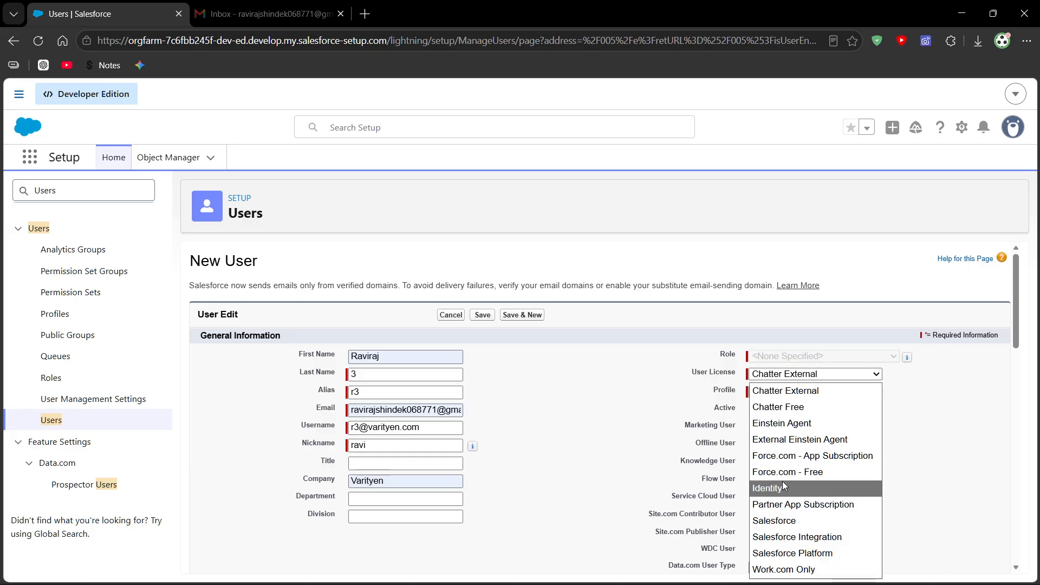
click(792, 488)
click(786, 392)
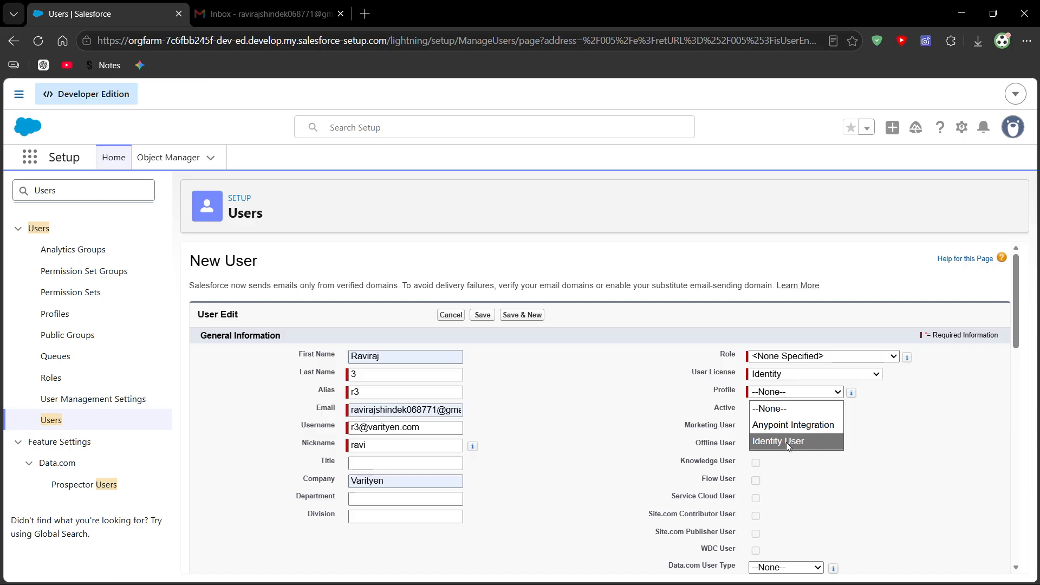
- Set the new user's license to Salesforce and the profile to System Administrator
click(813, 373)
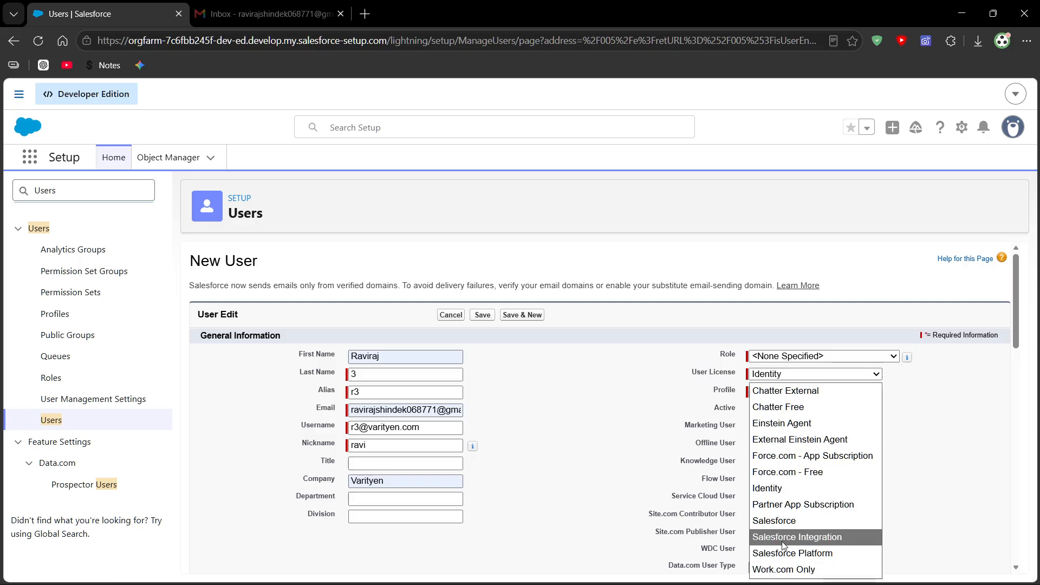
click(786, 522)
click(788, 400)
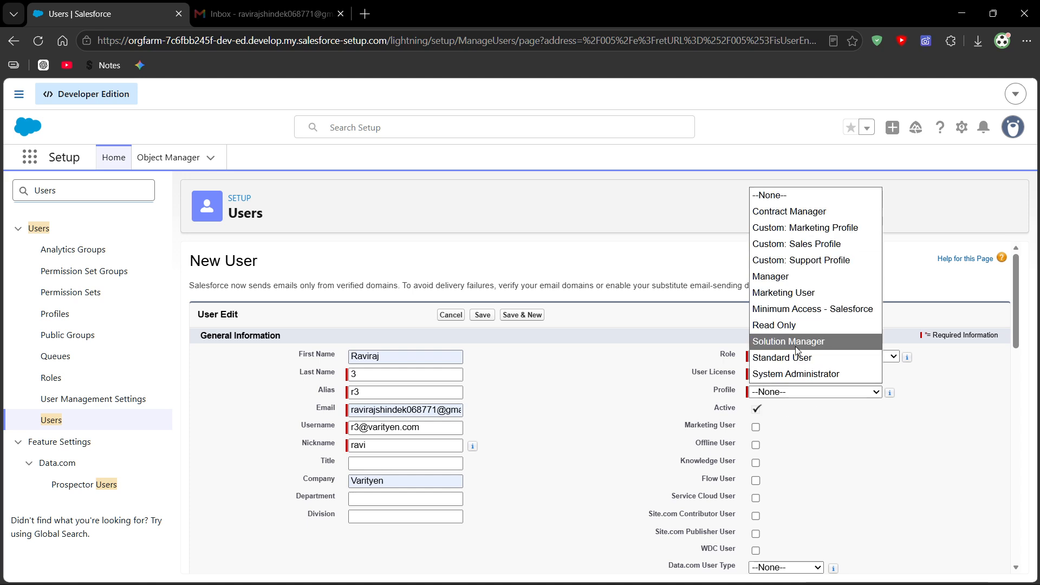
click(799, 375)
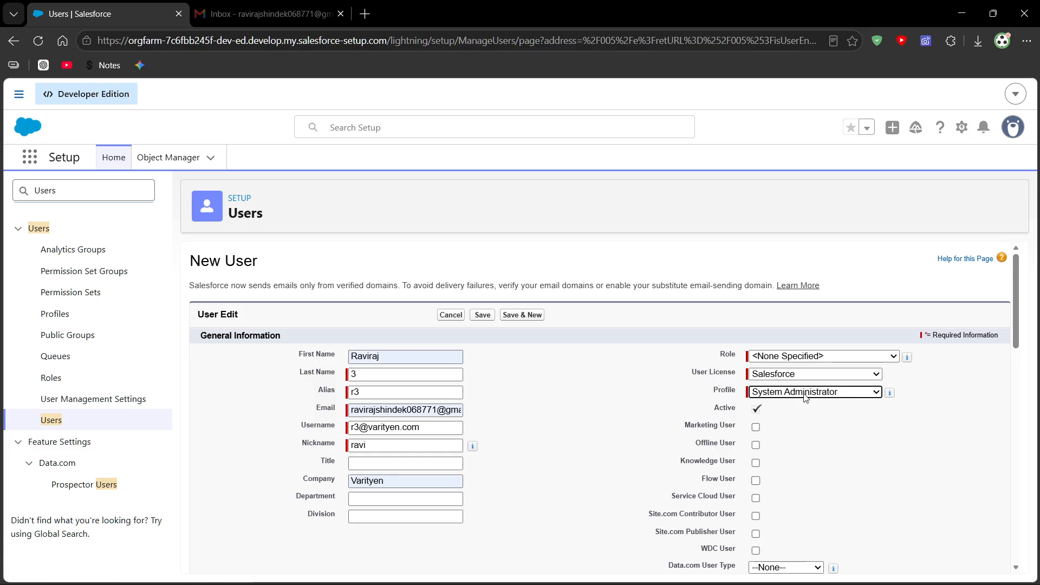
- Turn off Salesforce CRM Content User and Receive Salesforce CRM Content Email Alerts for the new user
scroll(811, 404, down, 4)
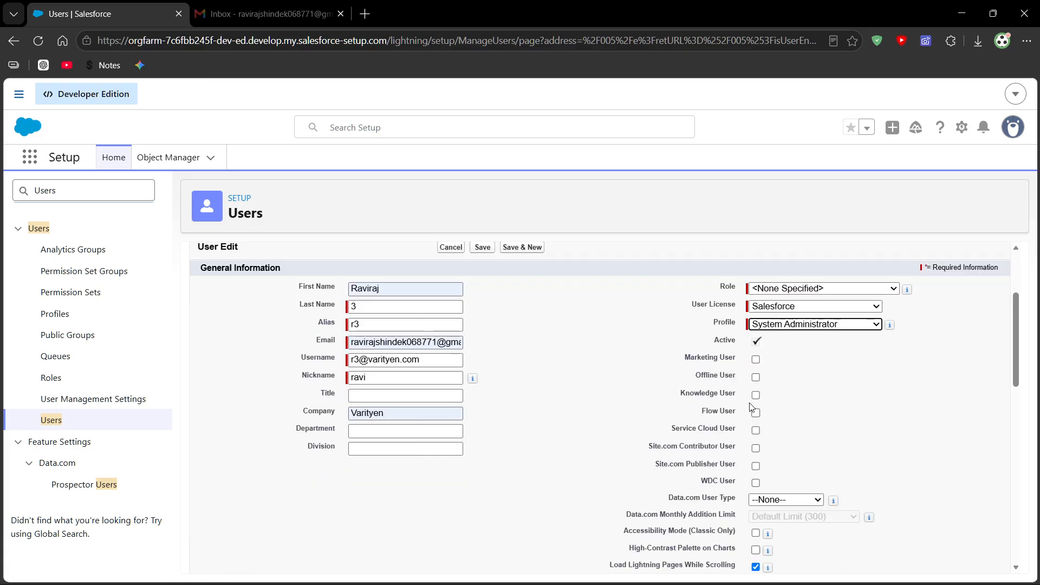
scroll(623, 396, down, 3)
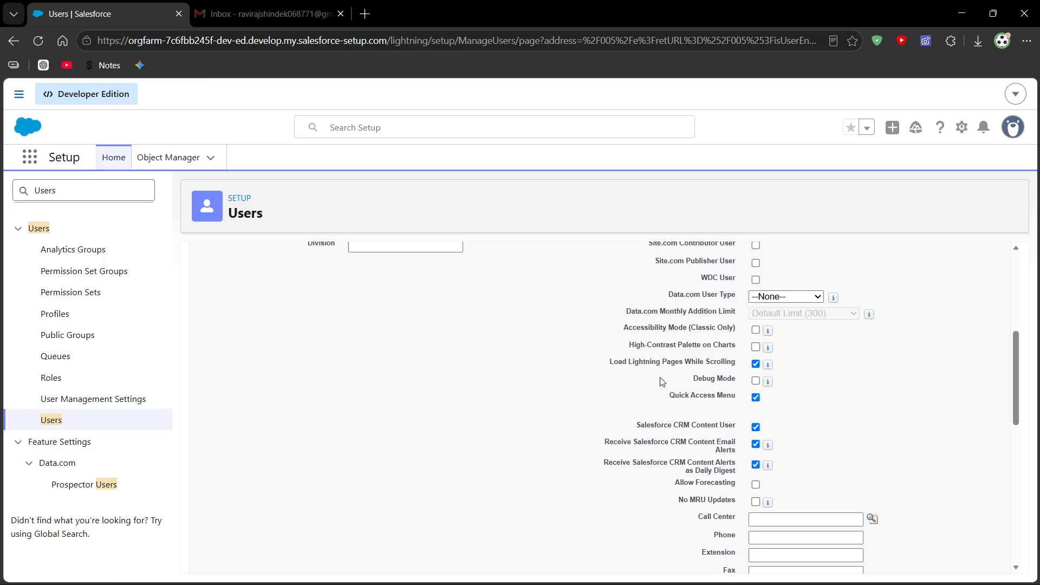
click(756, 361)
click(756, 377)
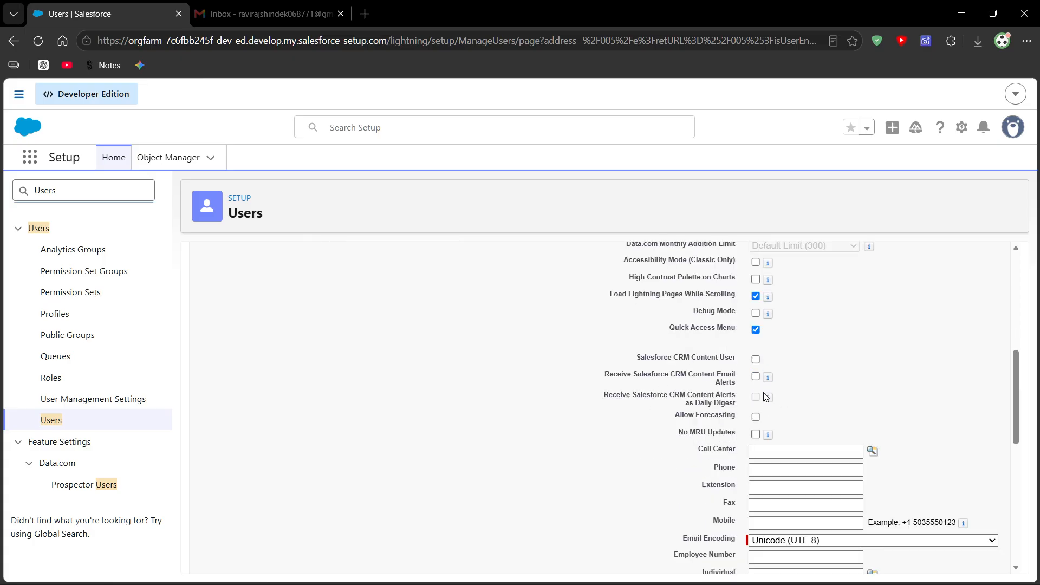
- Review the whole new user form, from the general information to the mailing address, locale and approver settings
scroll(499, 360, up, 5)
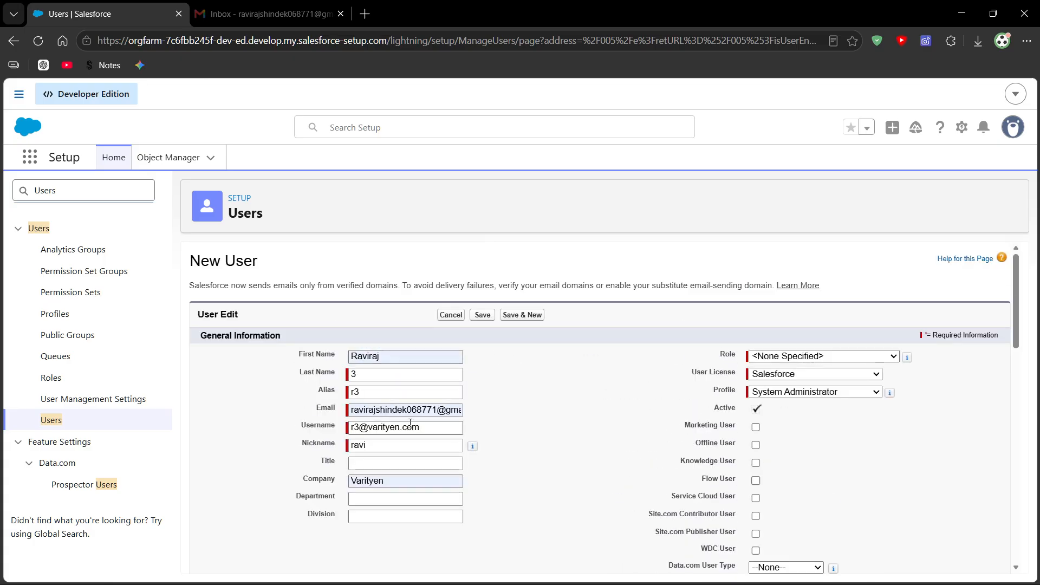
scroll(422, 427, down, 5)
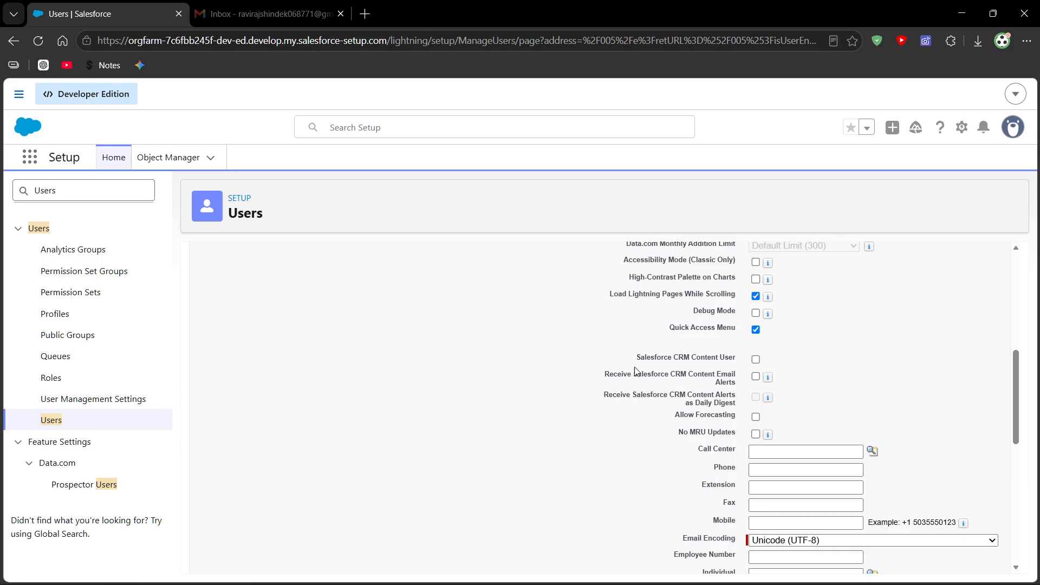
scroll(666, 402, down, 5)
scroll(641, 390, down, 3)
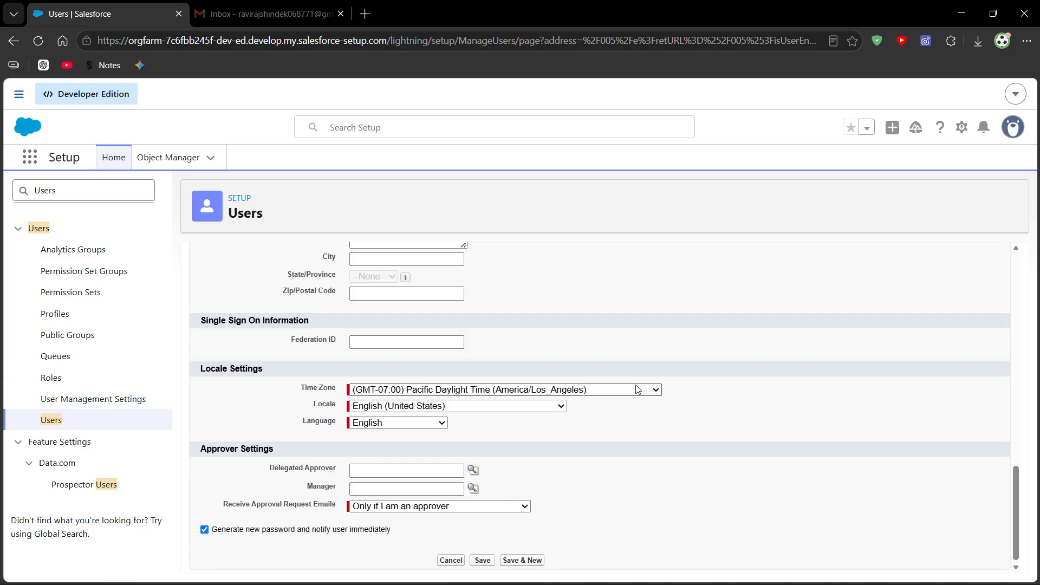
scroll(402, 334, up, 3)
scroll(469, 352, down, 3)
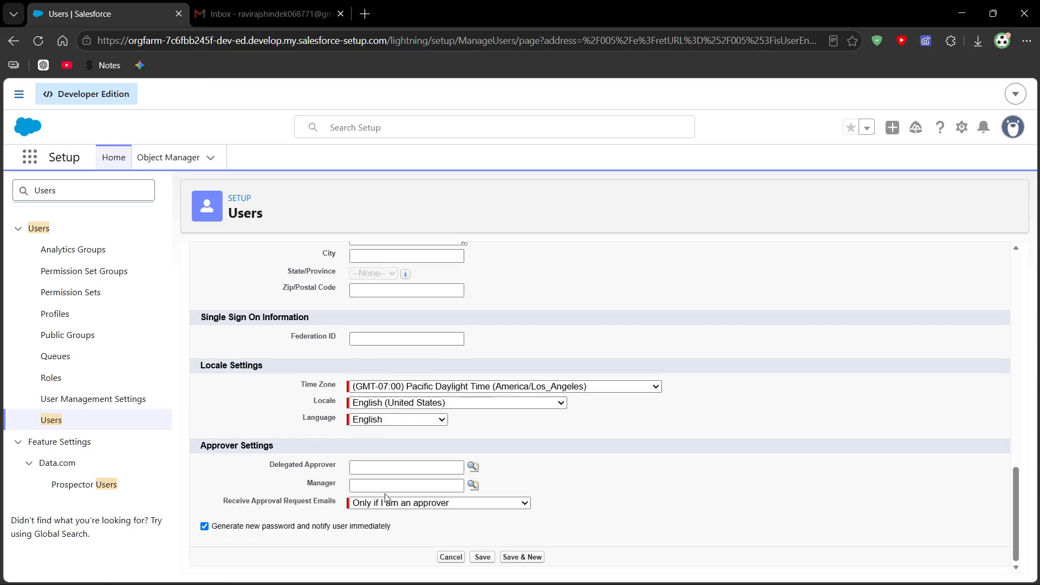
scroll(439, 426, up, 5)
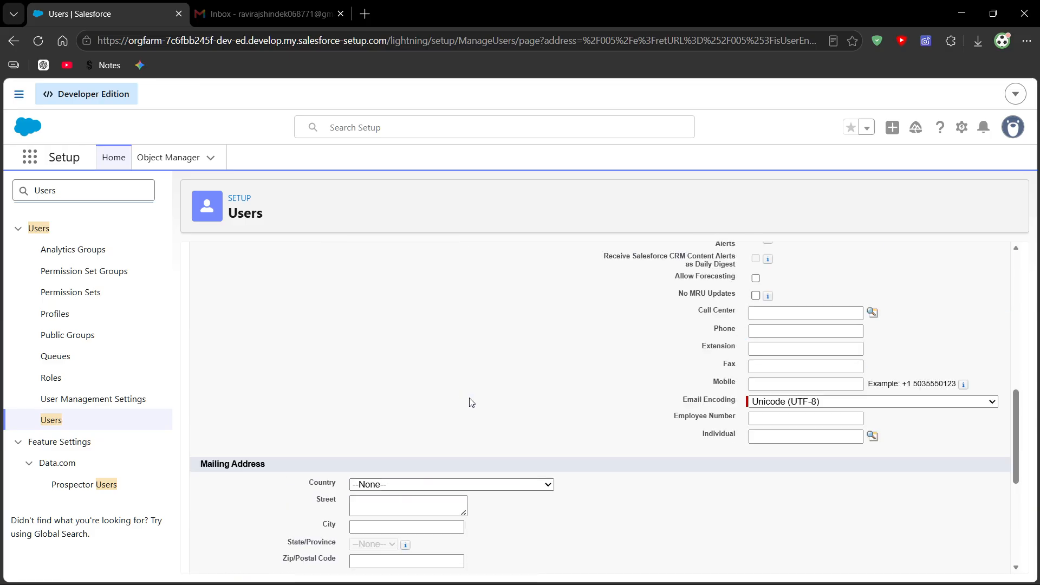
scroll(593, 411, up, 10)
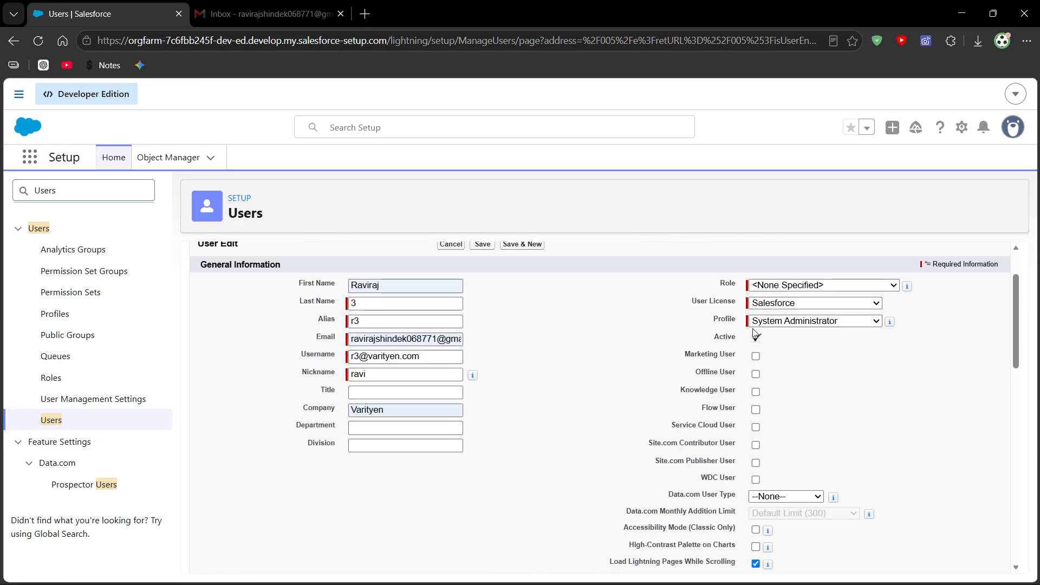
scroll(755, 333, up, 1)
scroll(758, 342, down, 10)
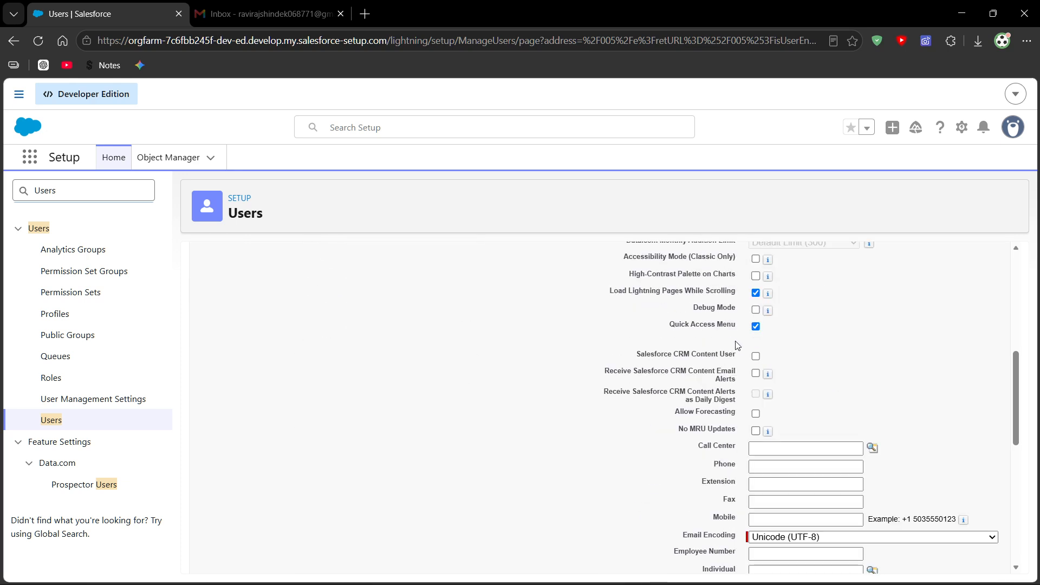
scroll(738, 353, down, 5)
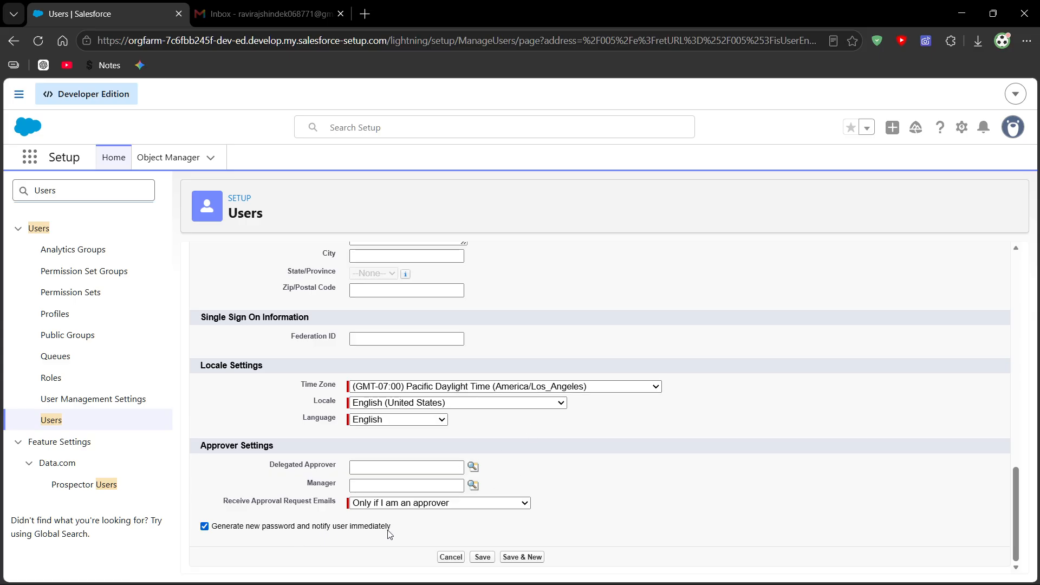
- Save the new user with the option to generate a new password and notify the user immediately enabled
click(204, 526)
drag(389, 529, 298, 536)
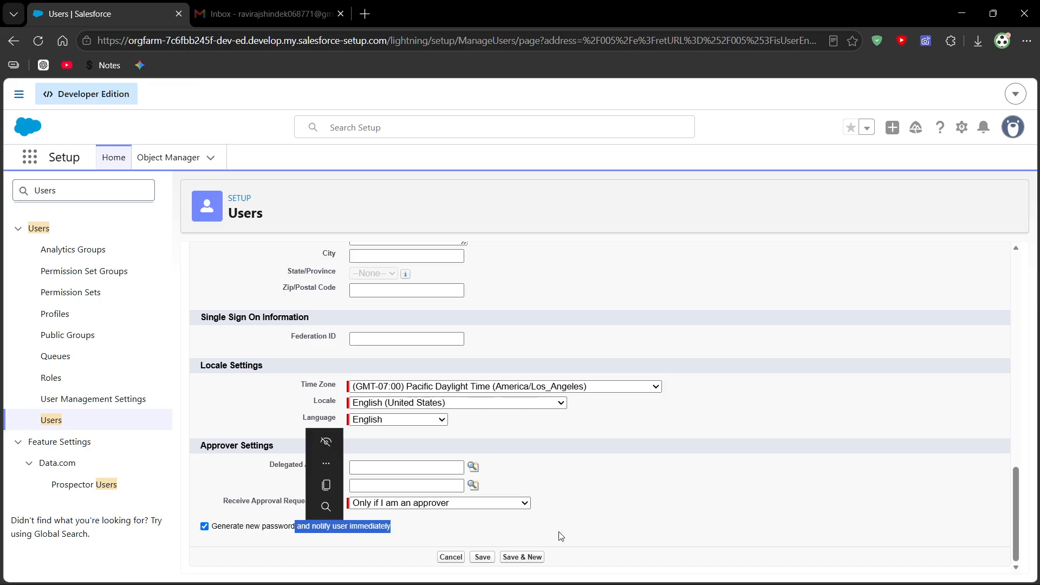
click(483, 558)
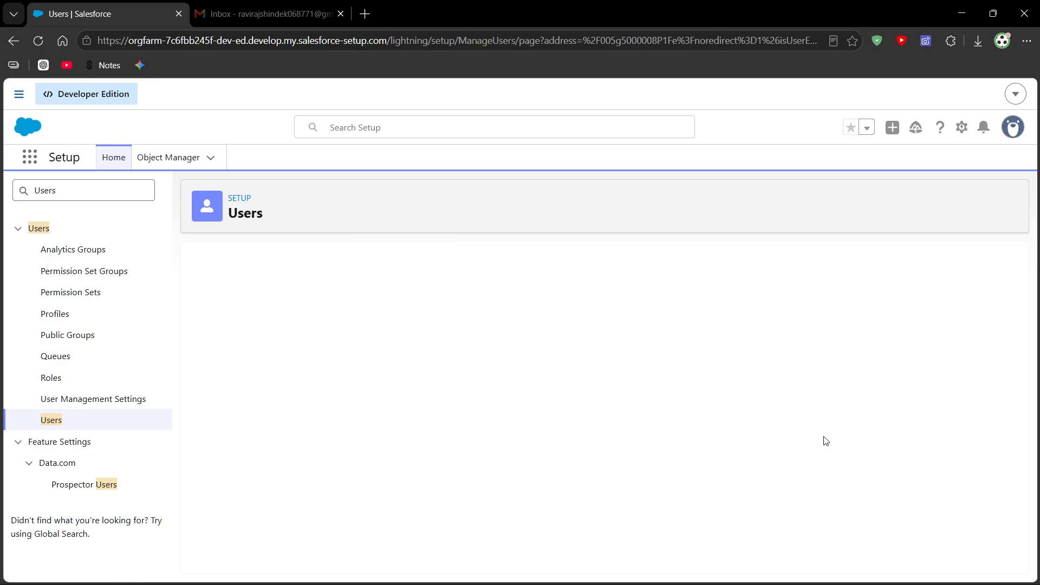
- Check the name, email, license and profile on the saved user's detail page
scroll(529, 406, down, 2)
scroll(488, 400, up, 2)
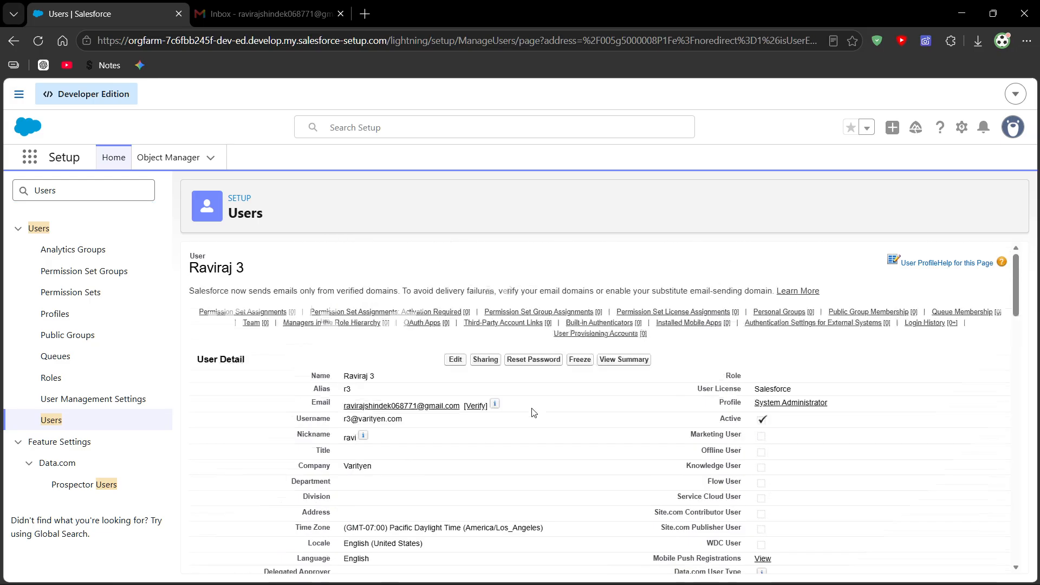
mouse_move(343, 381)
mouse_down()
mouse_move(374, 377)
mouse_move(345, 392)
mouse_move(360, 392)
mouse_up()
click(519, 440)
drag(521, 408, 297, 410)
click(899, 377)
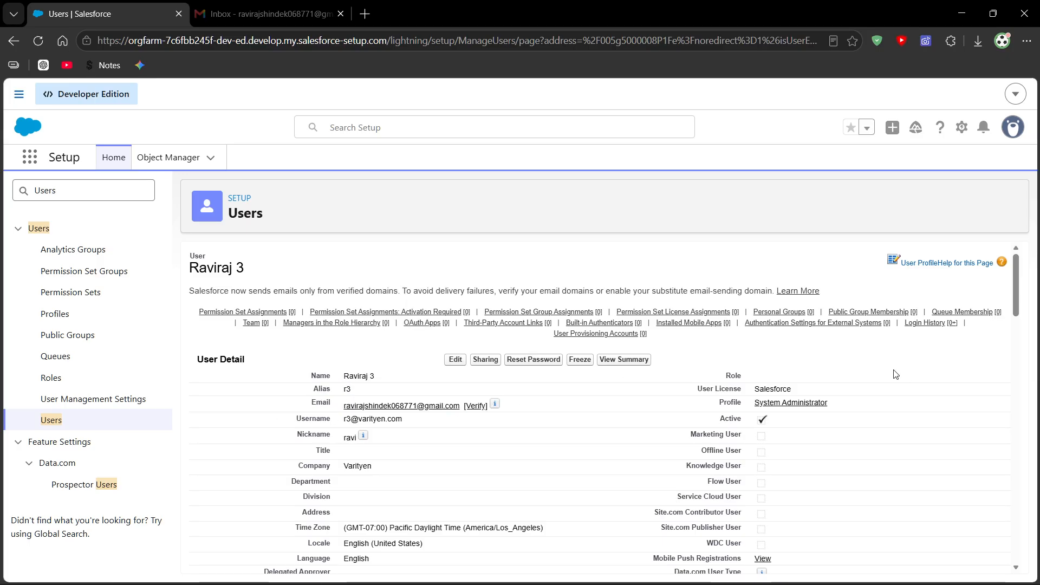
drag(312, 407, 510, 403)
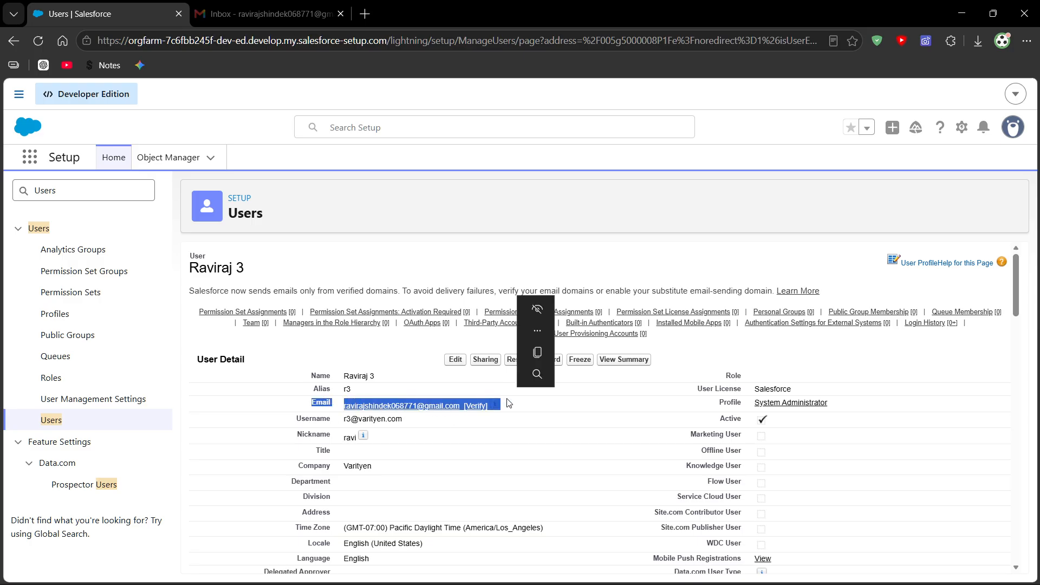
- Switch to Gmail, open the Salesforce welcome email and follow its account verification link
click(233, 12)
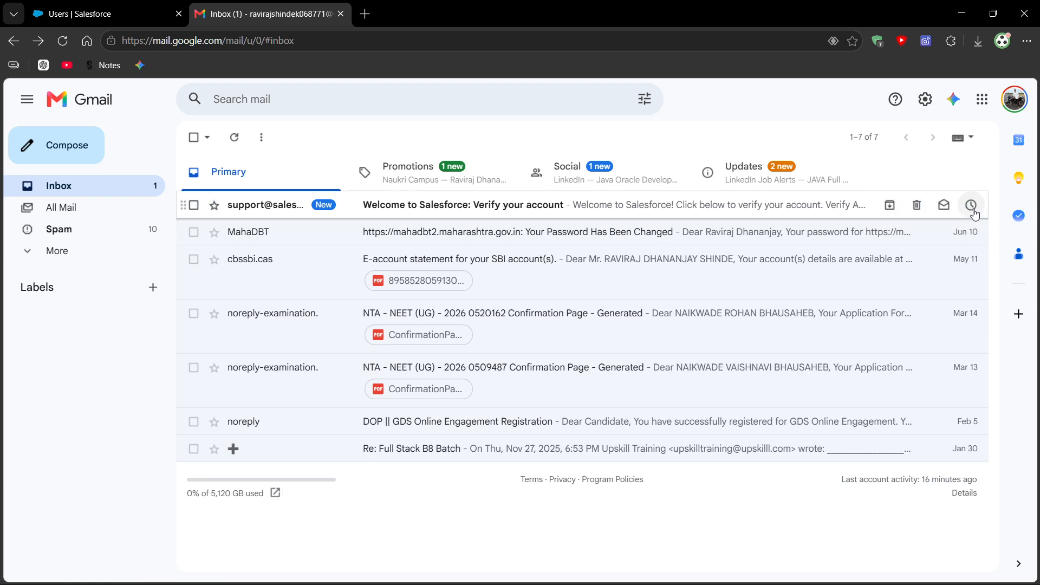
mouse_move(1001, 564)
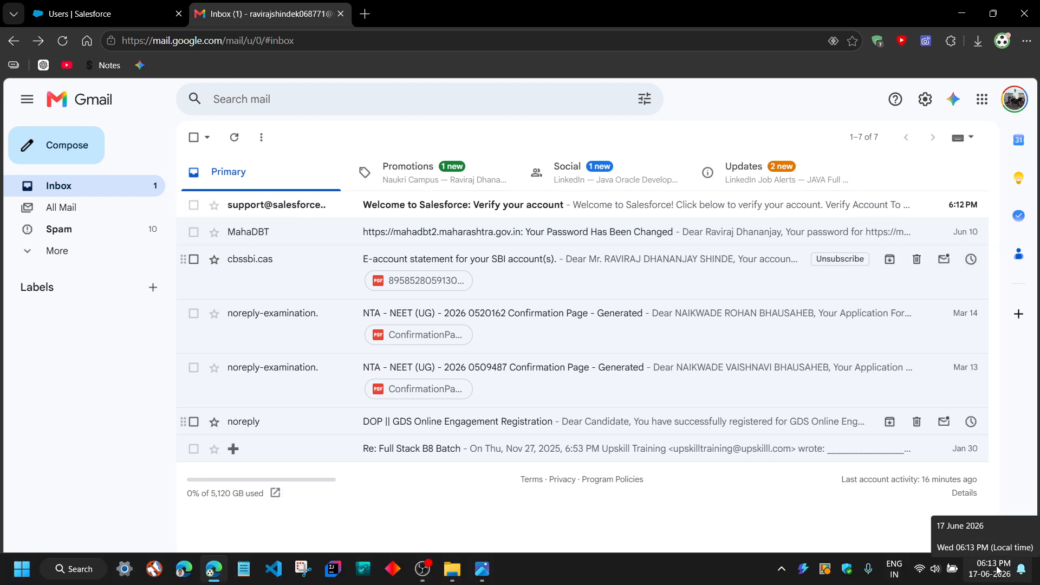
click(467, 215)
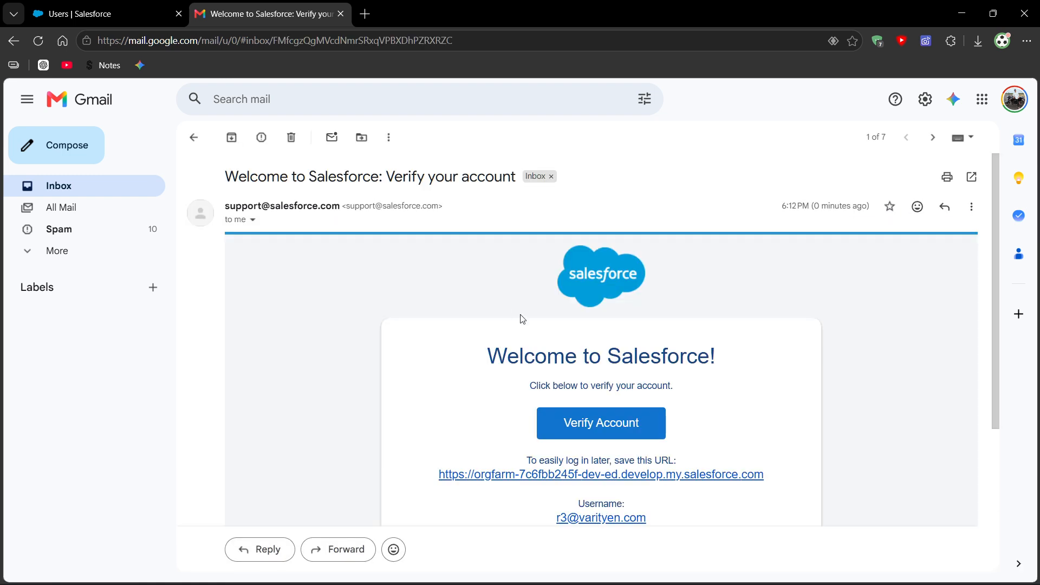
scroll(688, 341, down, 1)
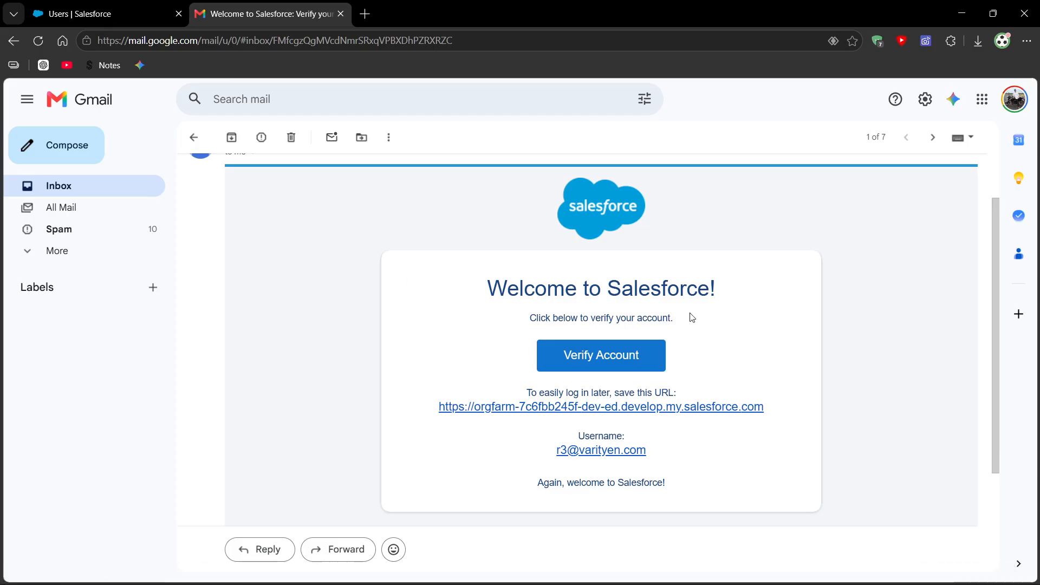
click(617, 370)
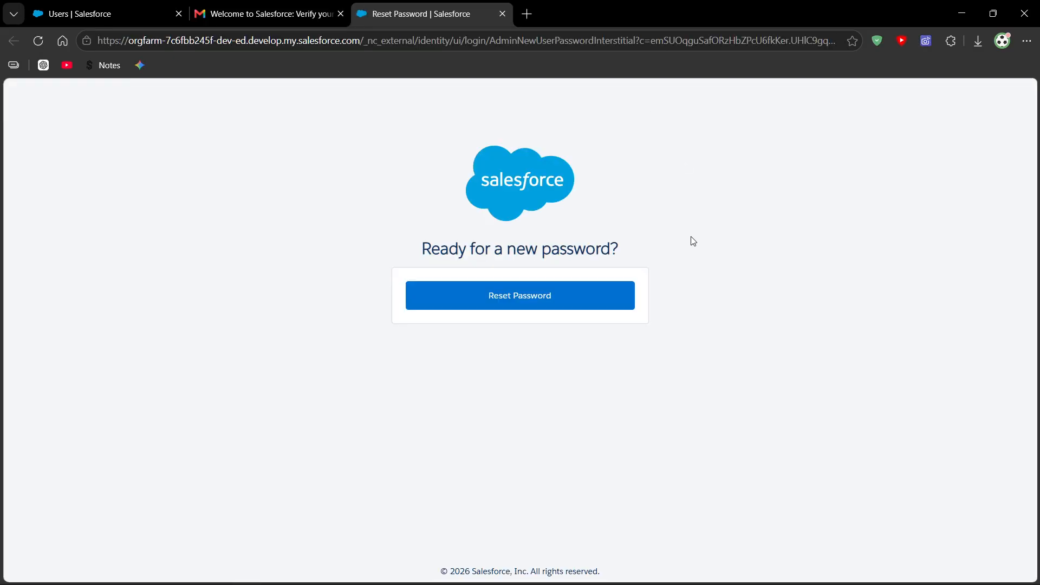
- Start the password reset for the new user, then enter and confirm the new account password
click(600, 287)
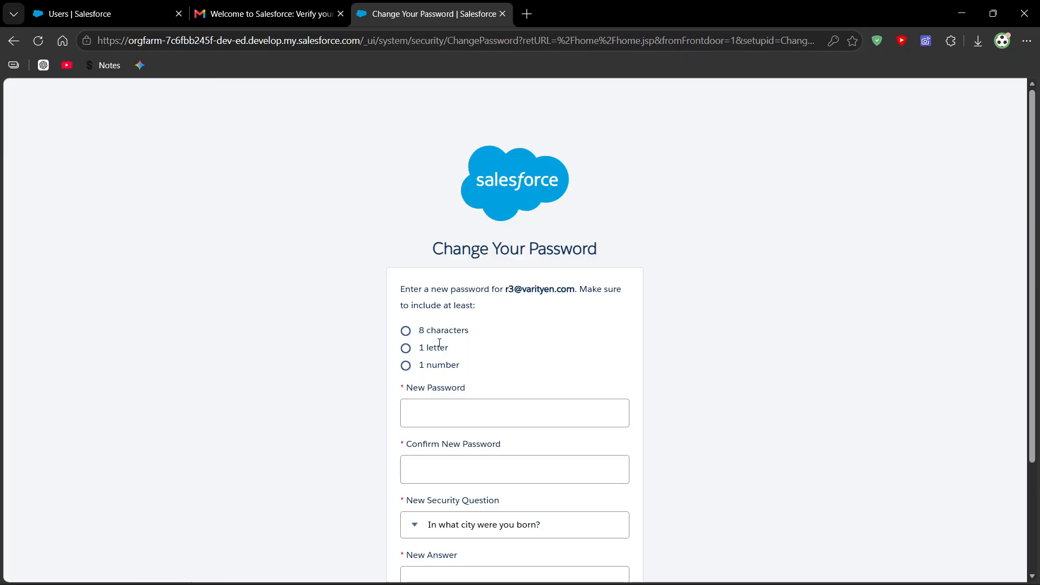
click(453, 411)
text(••)
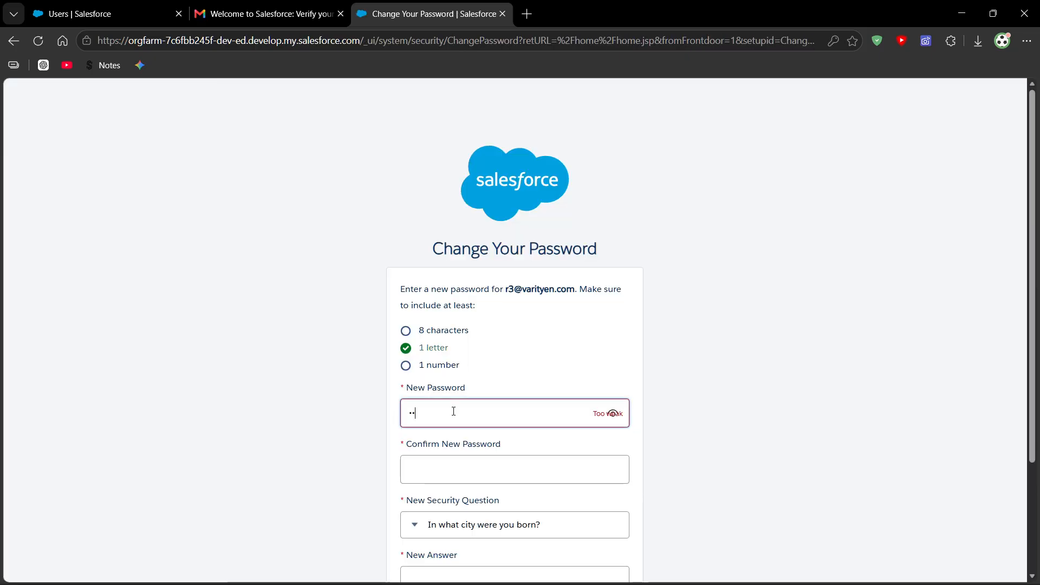
text(••••••)
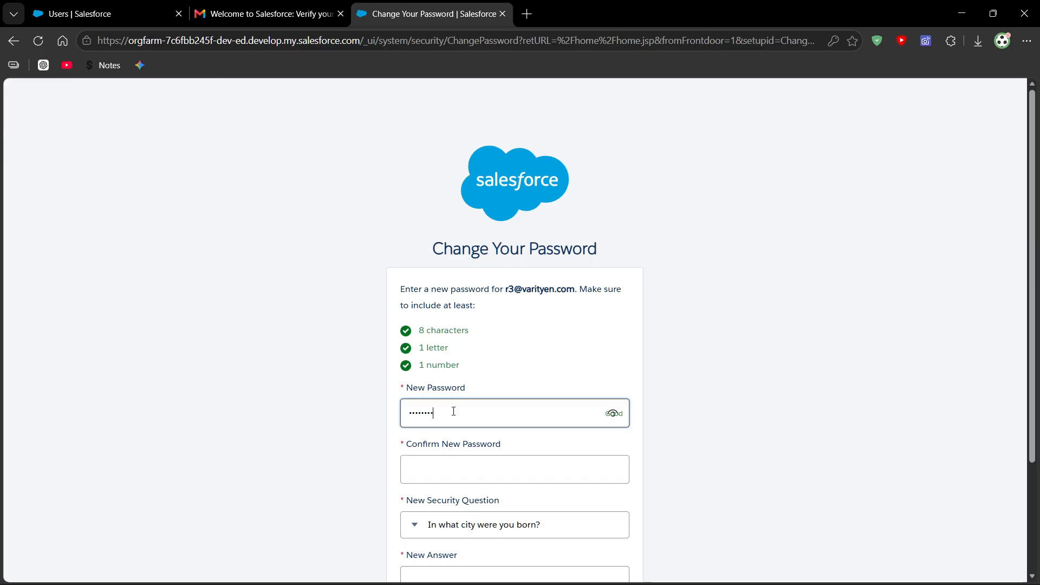
click(469, 468)
text(•)
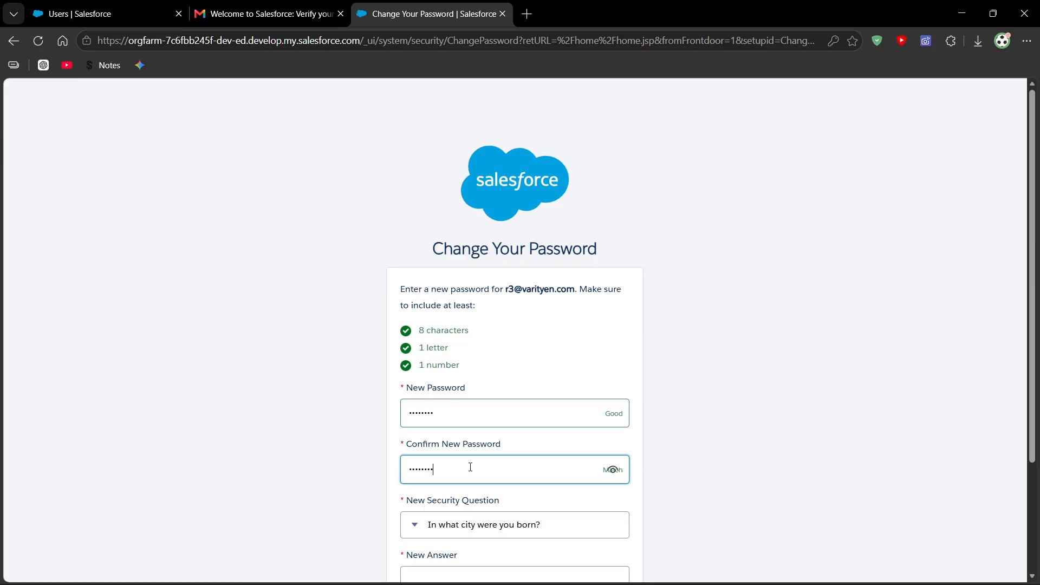
- Keep the birth city security question, fill in its answer and submit the password change
scroll(563, 454, down, 2)
click(459, 399)
click(458, 411)
click(485, 449)
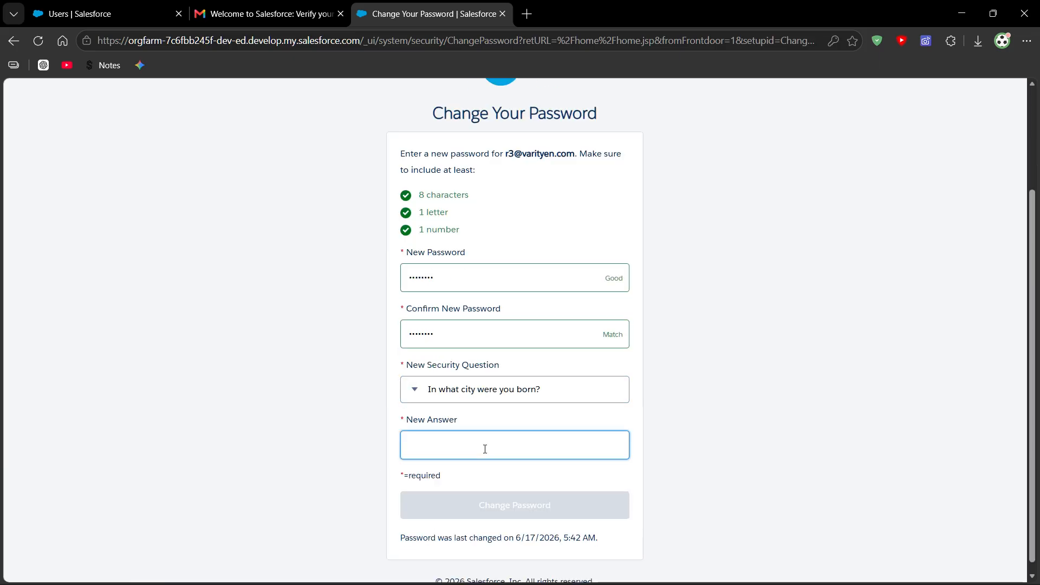
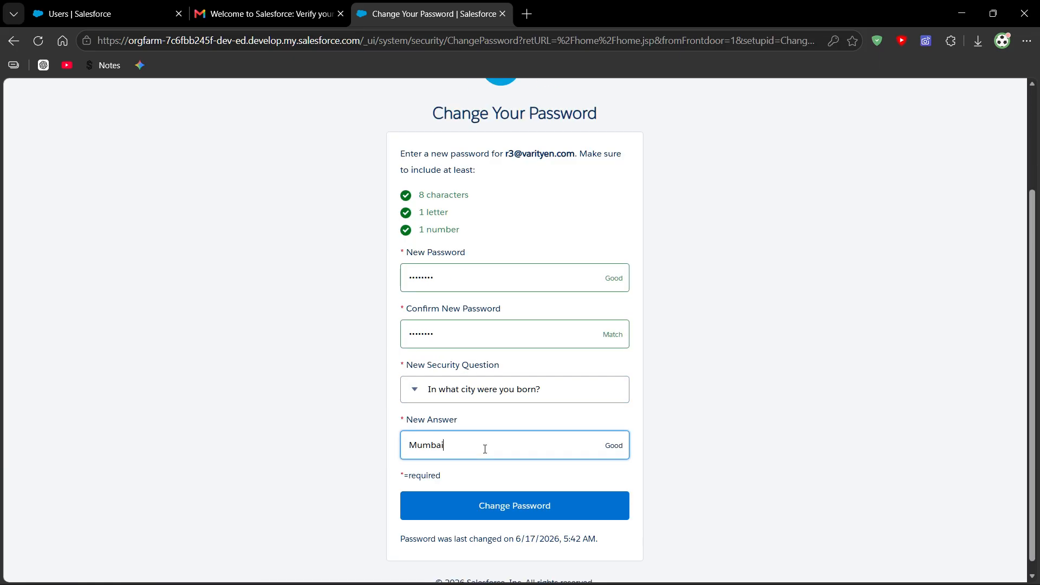
click(307, 462)
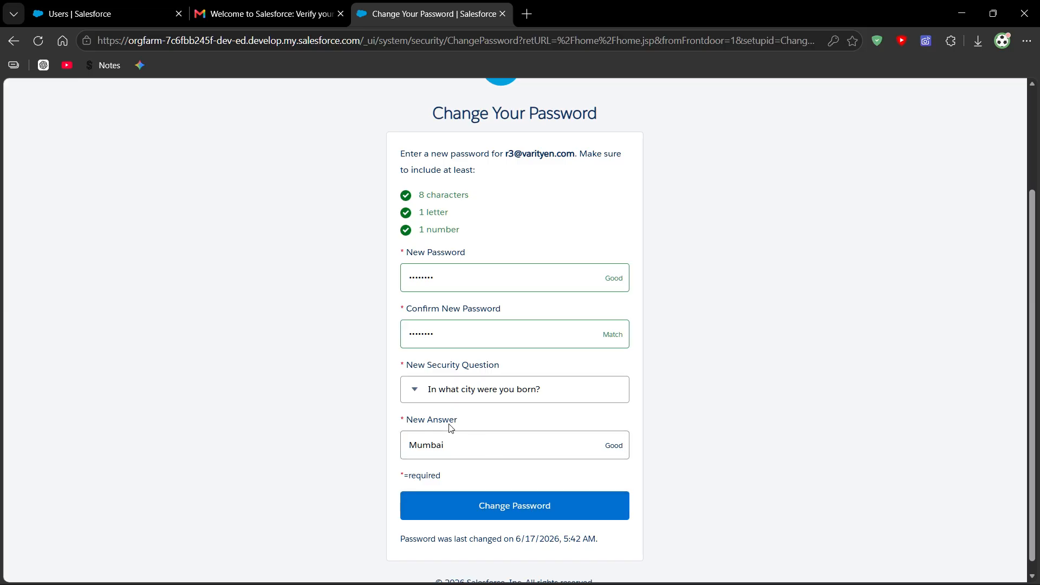
click(462, 441)
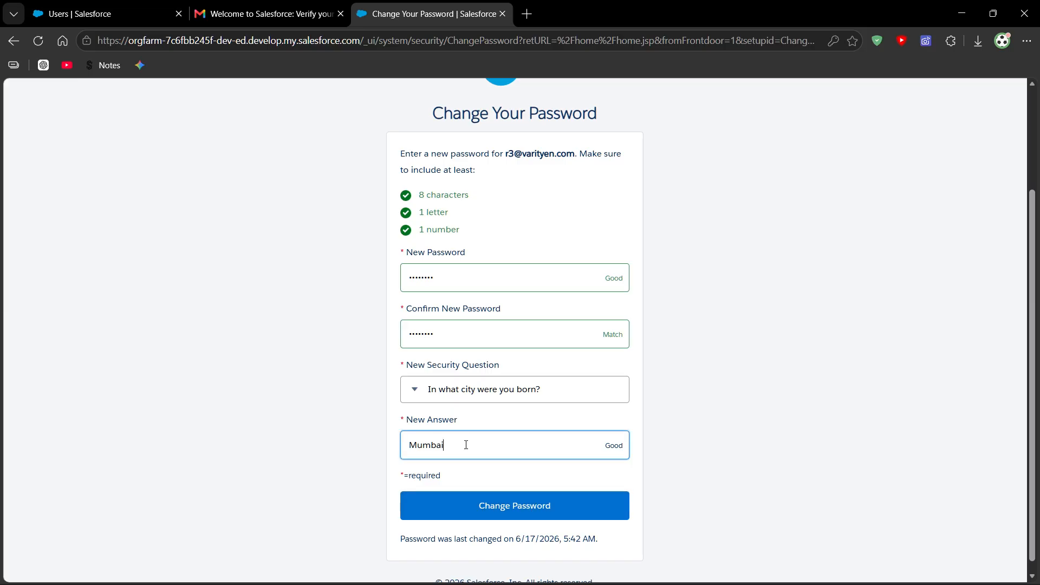
click(480, 504)
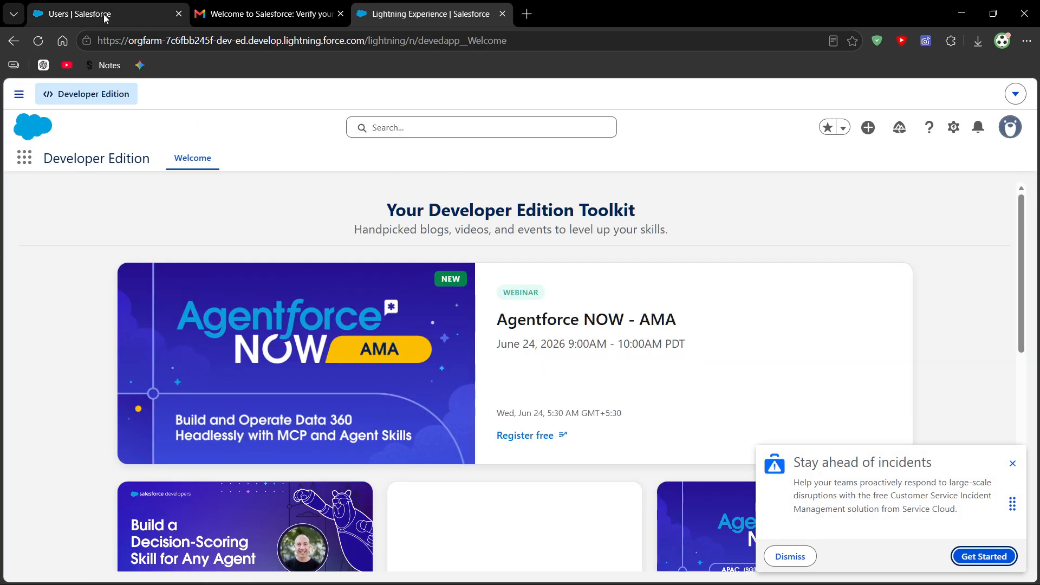
- Return to the Users setup page and check which account name is signed in
click(104, 16)
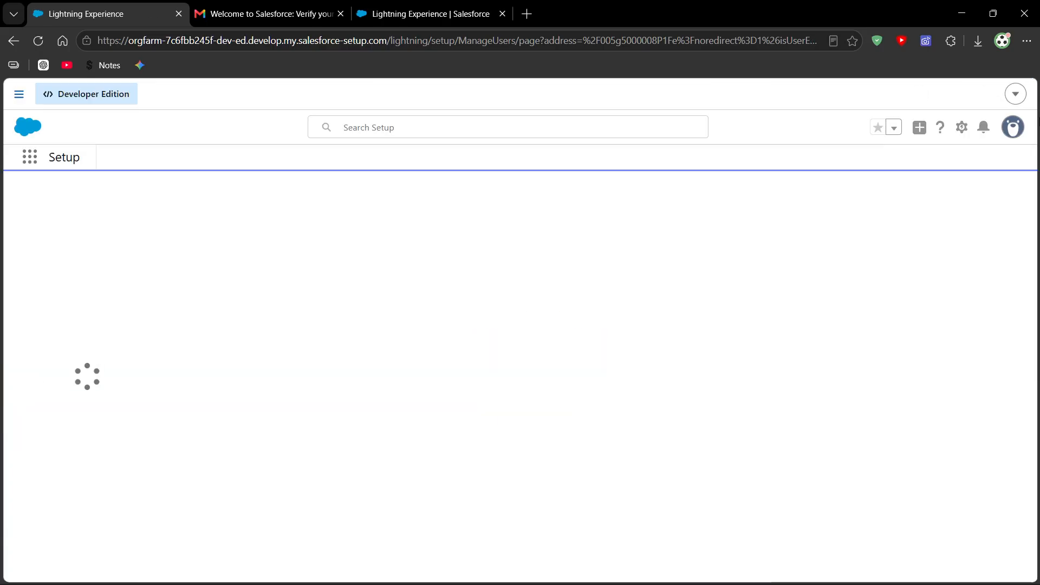
click(1017, 130)
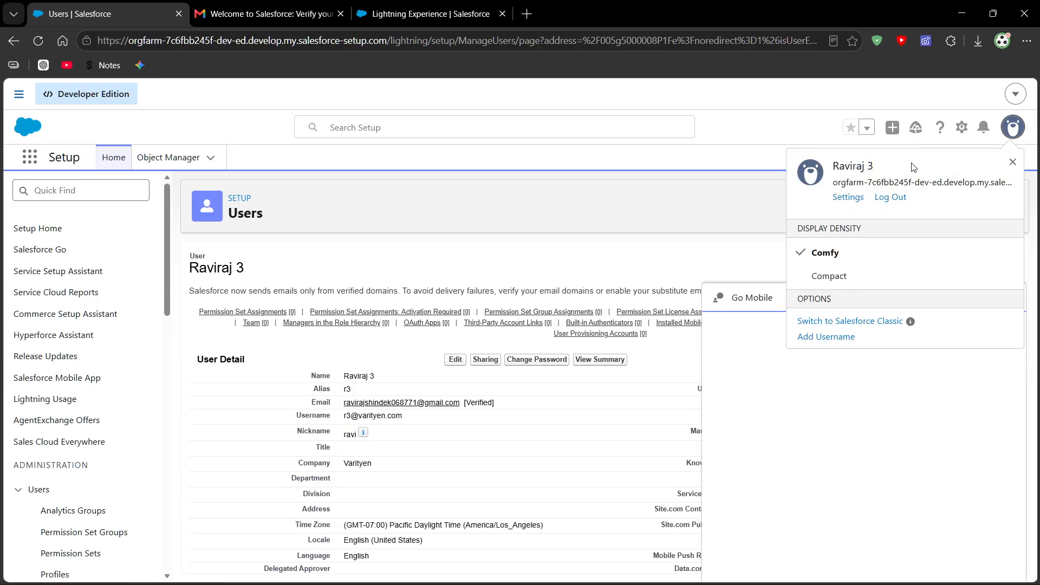
drag(897, 172, 835, 170)
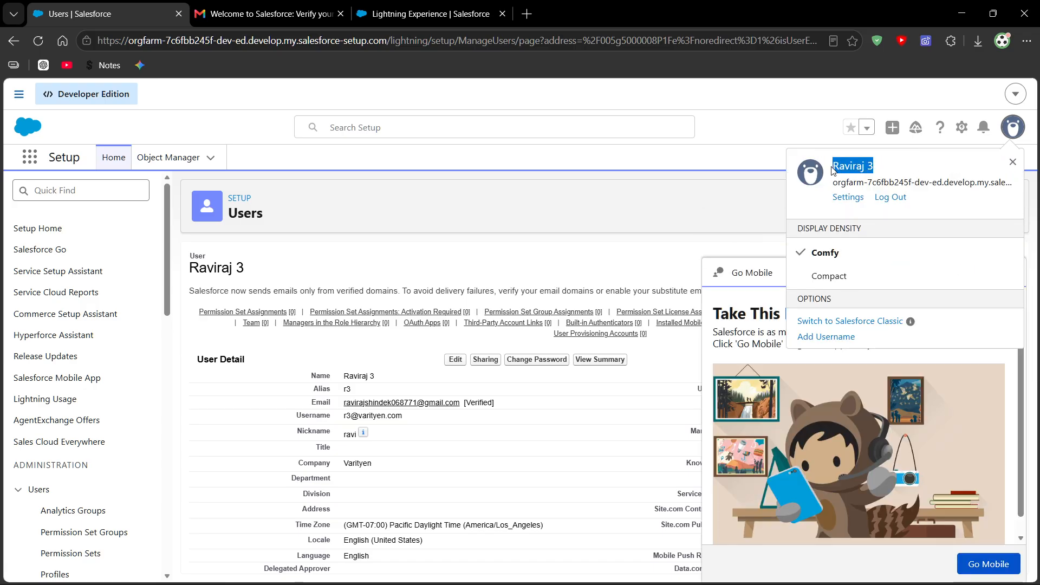
click(776, 134)
- Close the Users setup tab and return to the Developer Edition welcome page
click(418, 24)
click(85, 17)
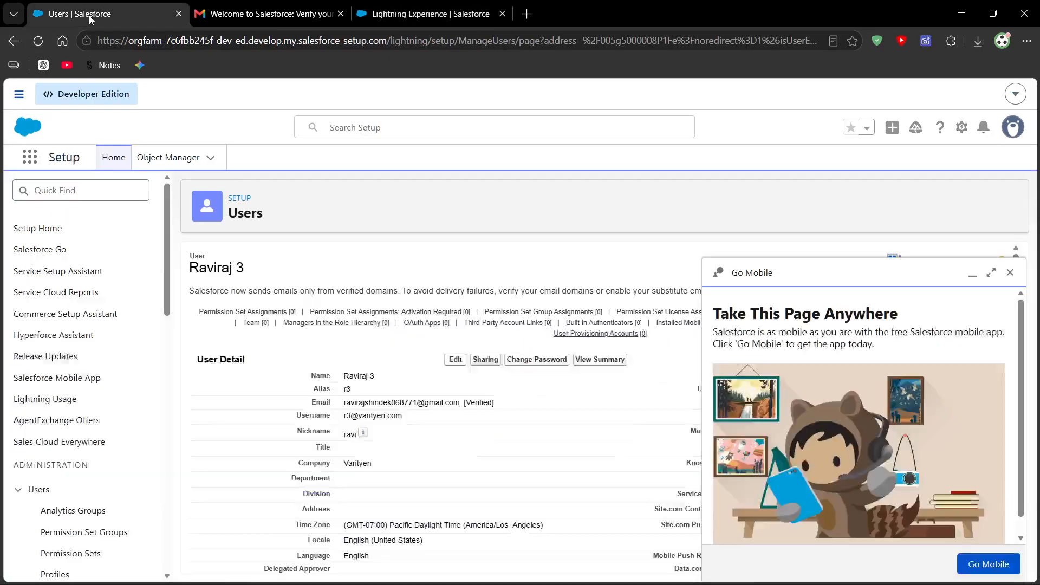
key(ctrl+w)
click(289, 17)
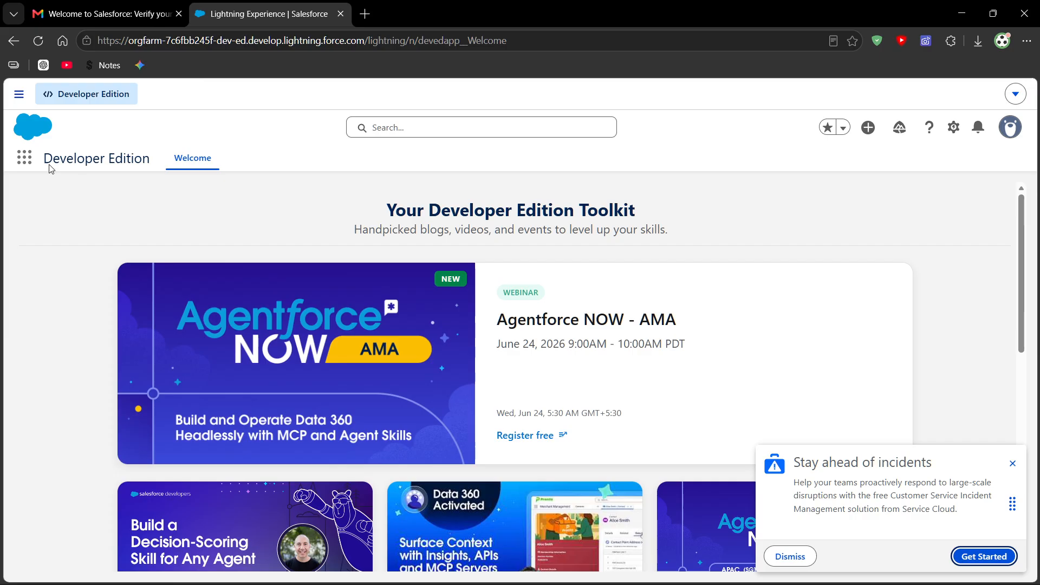
click(24, 157)
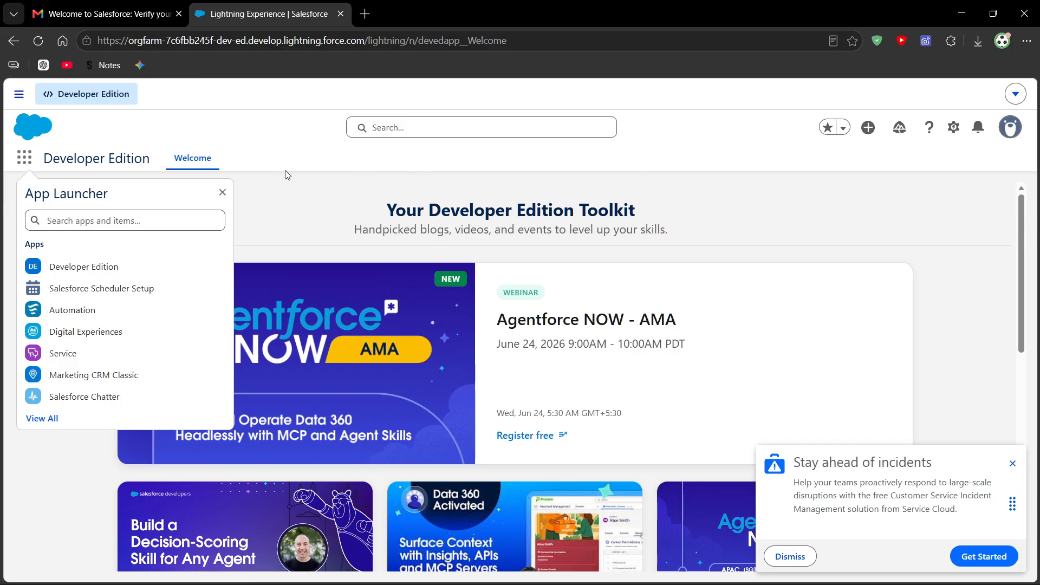
click(222, 193)
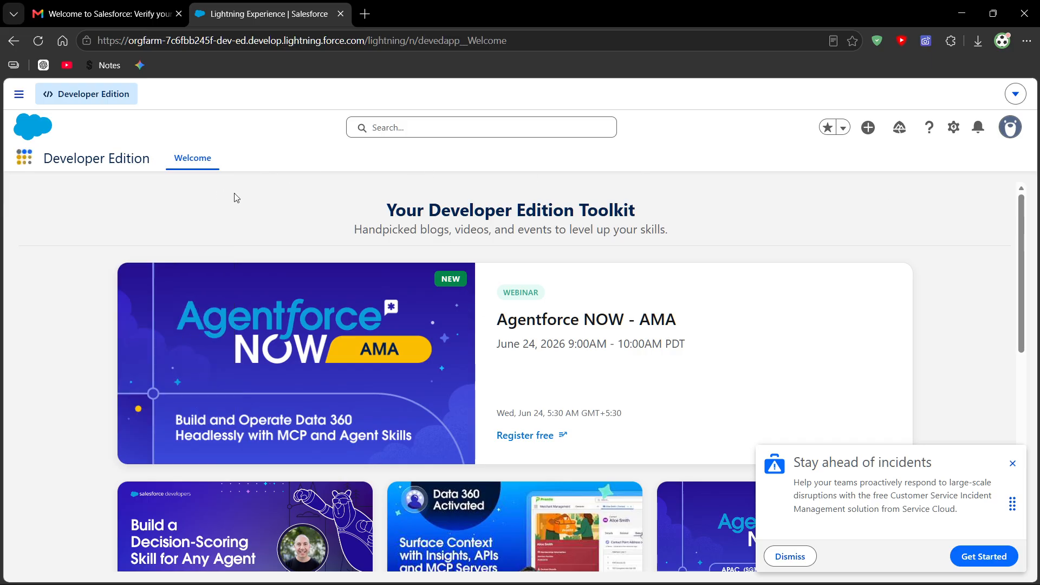
- Log out of the new user's session and log back in with the original administrator account
click(1023, 98)
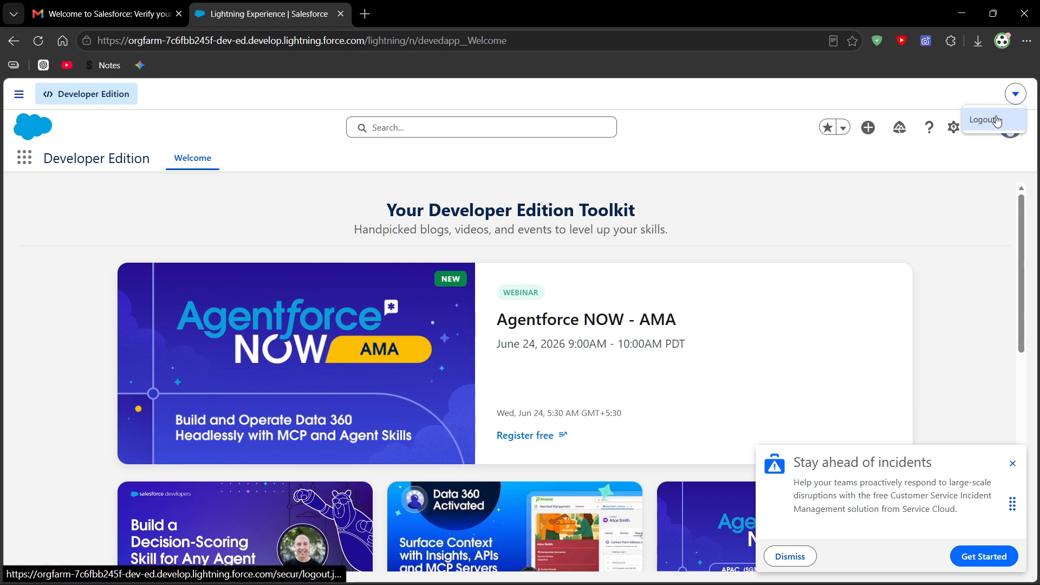
click(999, 121)
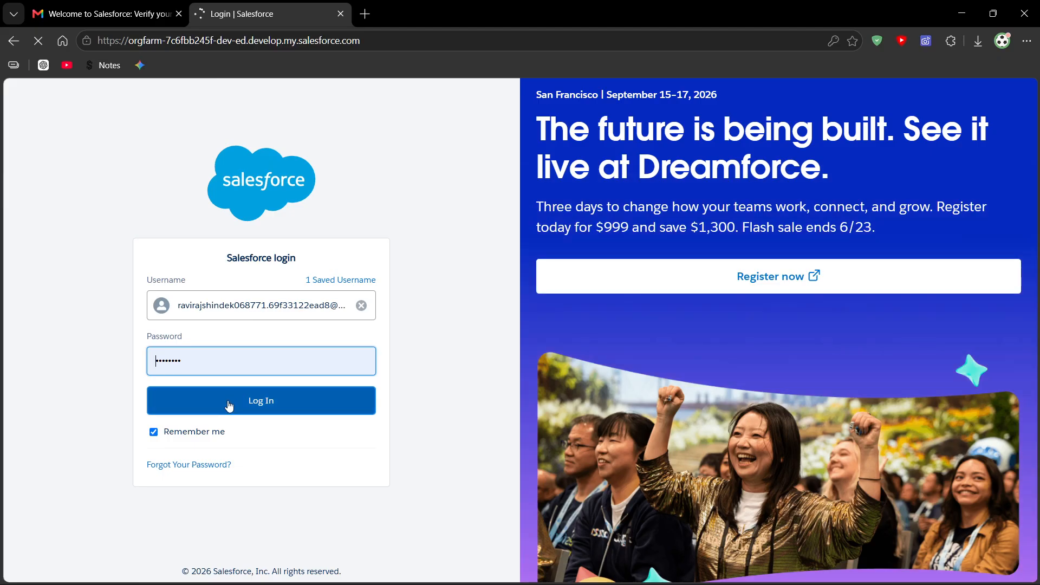
click(246, 400)
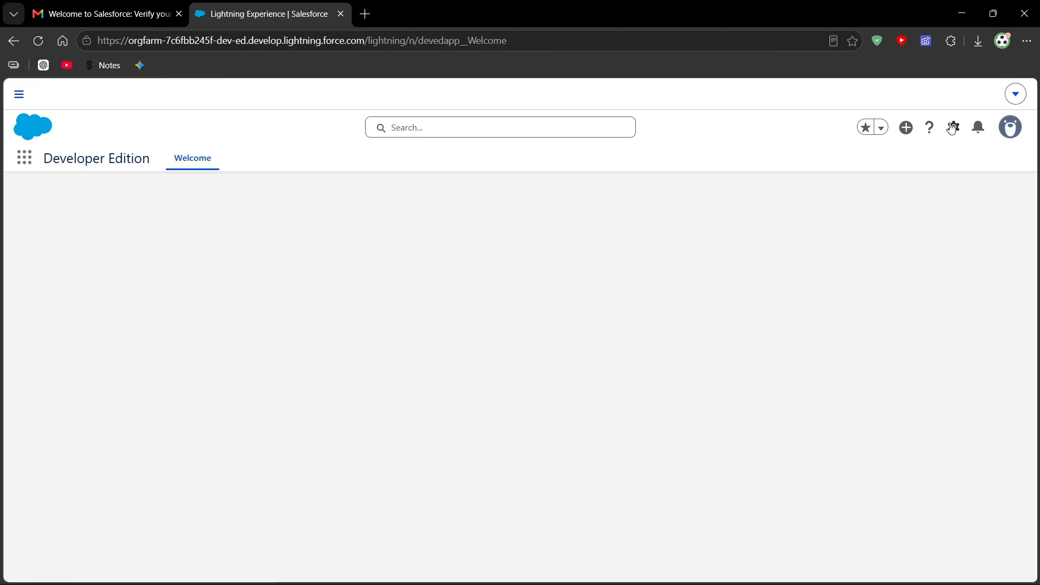
- Open Setup, search for "Users" and open the Users page listing all users
click(952, 130)
click(863, 186)
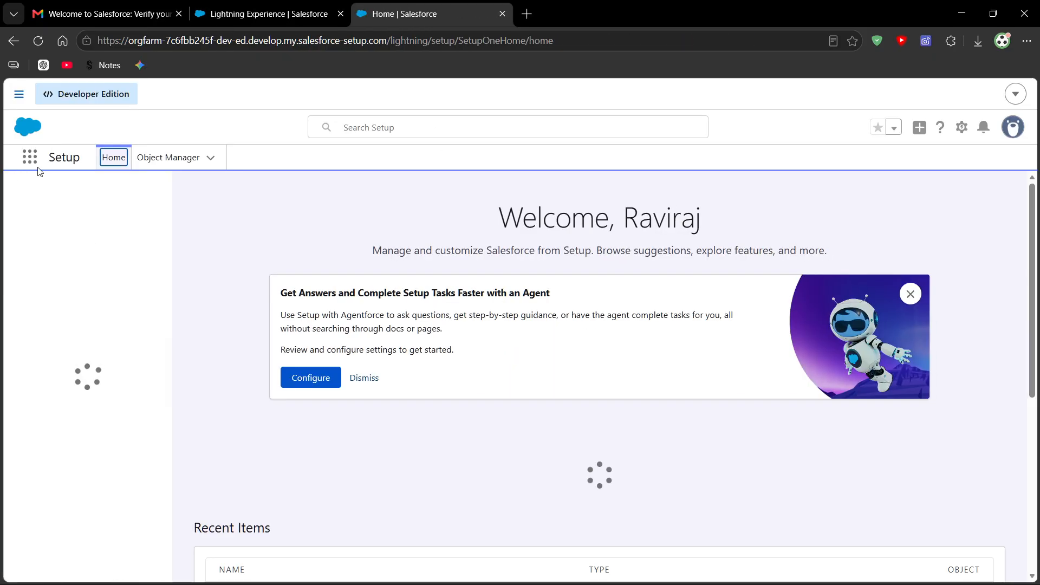
click(74, 196)
text(Users)
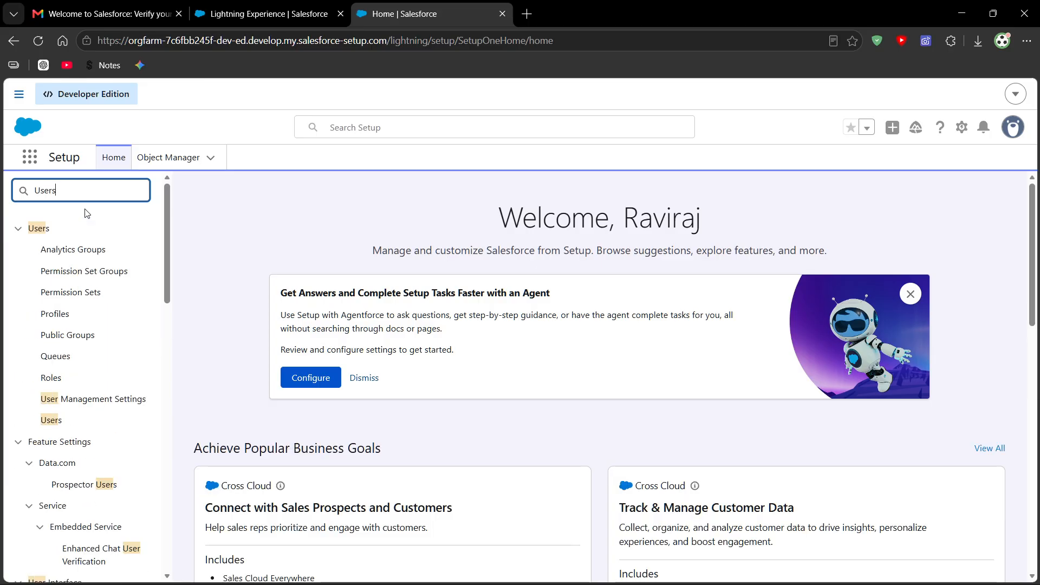
click(51, 421)
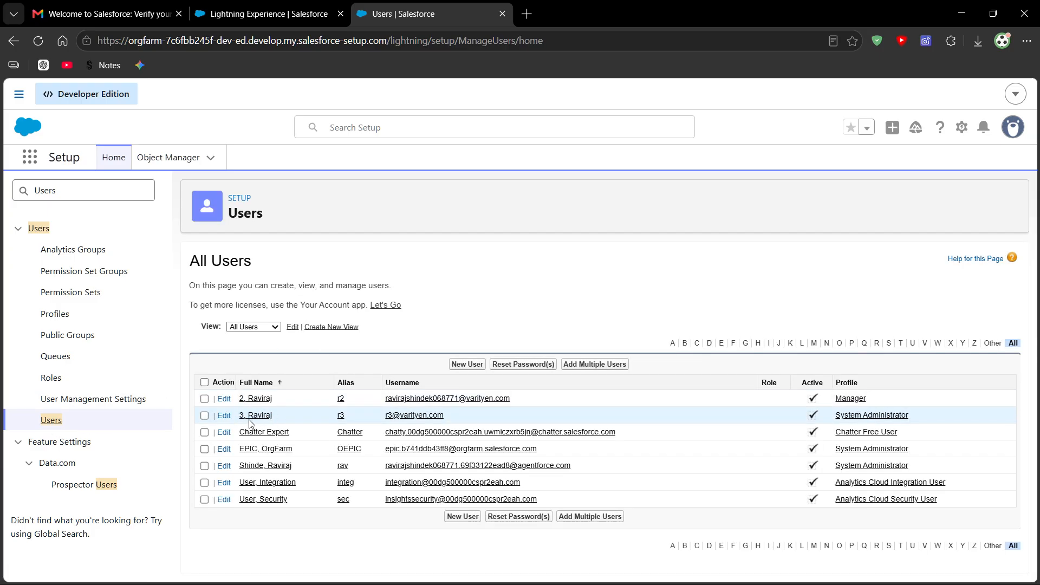
- Check the new user's username and profile in the All Users list, and the name of the signed-in account
mouse_move(381, 414)
mouse_down()
mouse_move(437, 413)
mouse_move(374, 424)
mouse_up()
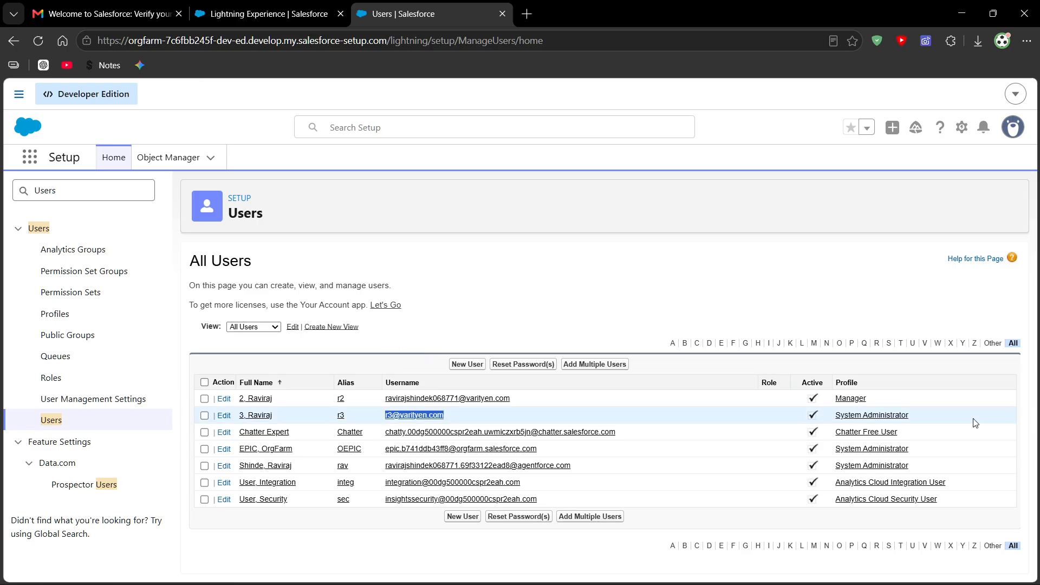
drag(913, 416, 844, 417)
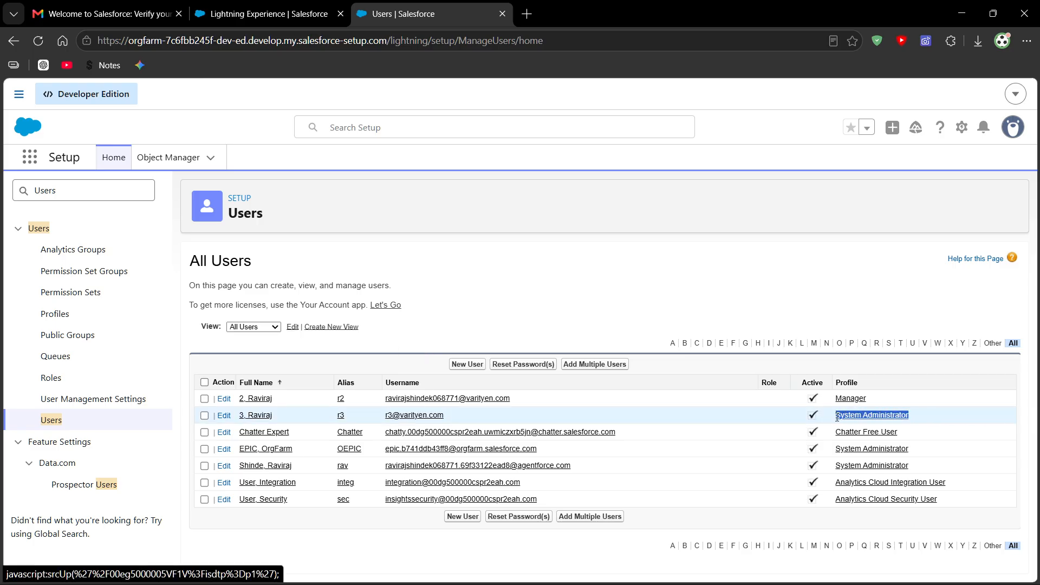
click(922, 469)
drag(922, 468, 194, 470)
drag(299, 453, 917, 425)
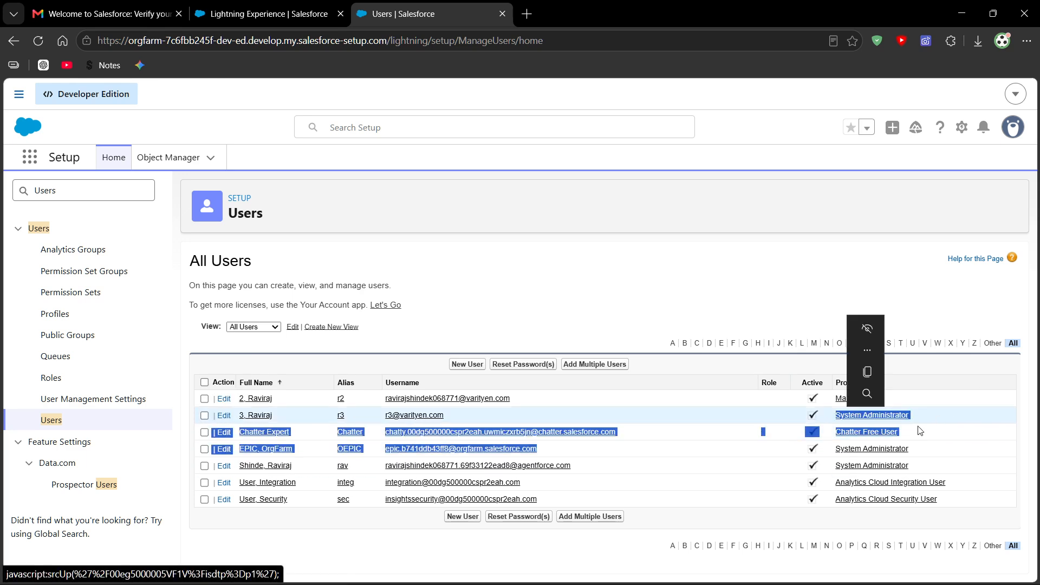
click(631, 300)
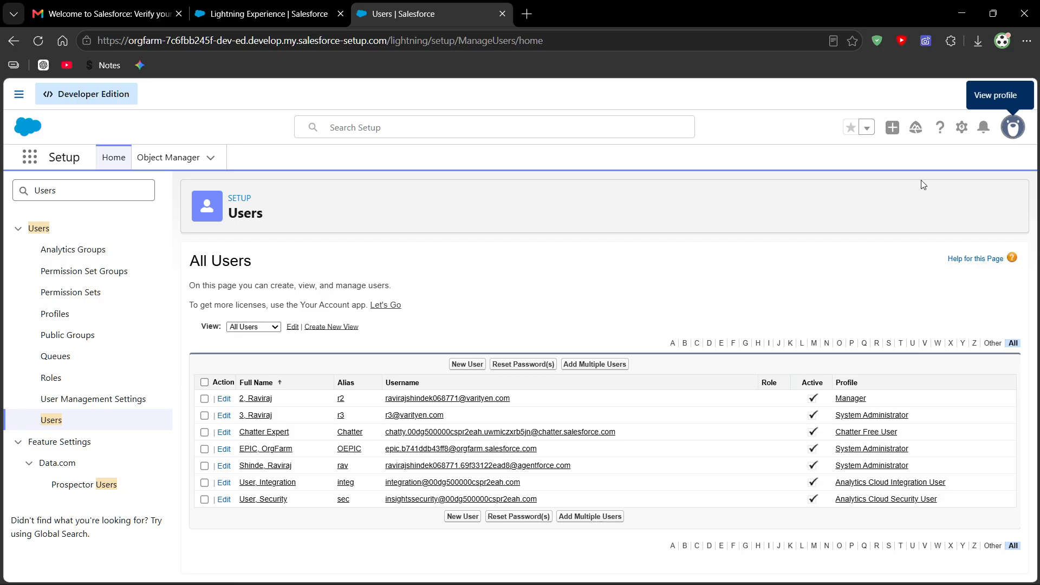
click(1011, 129)
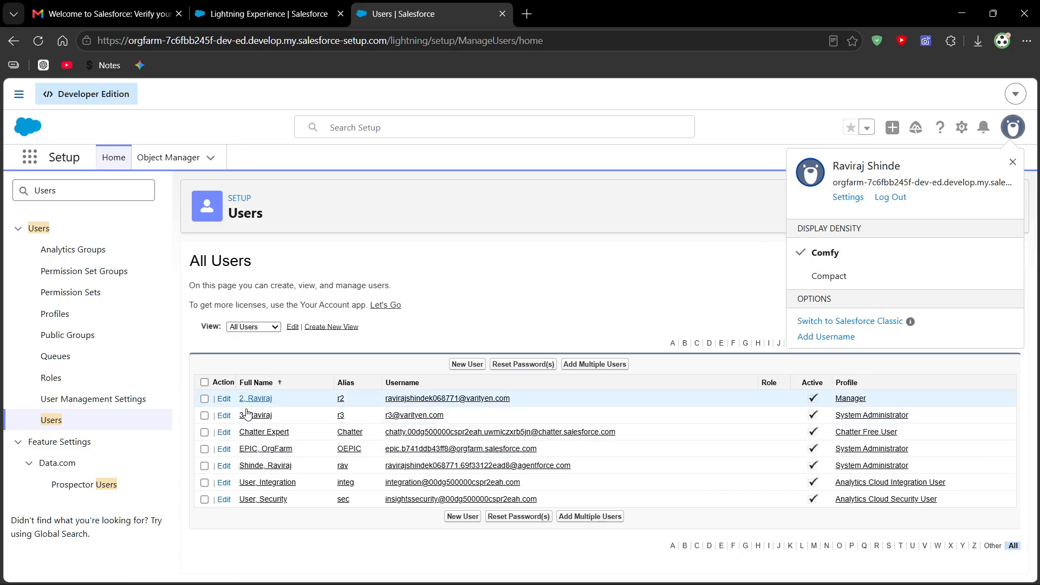